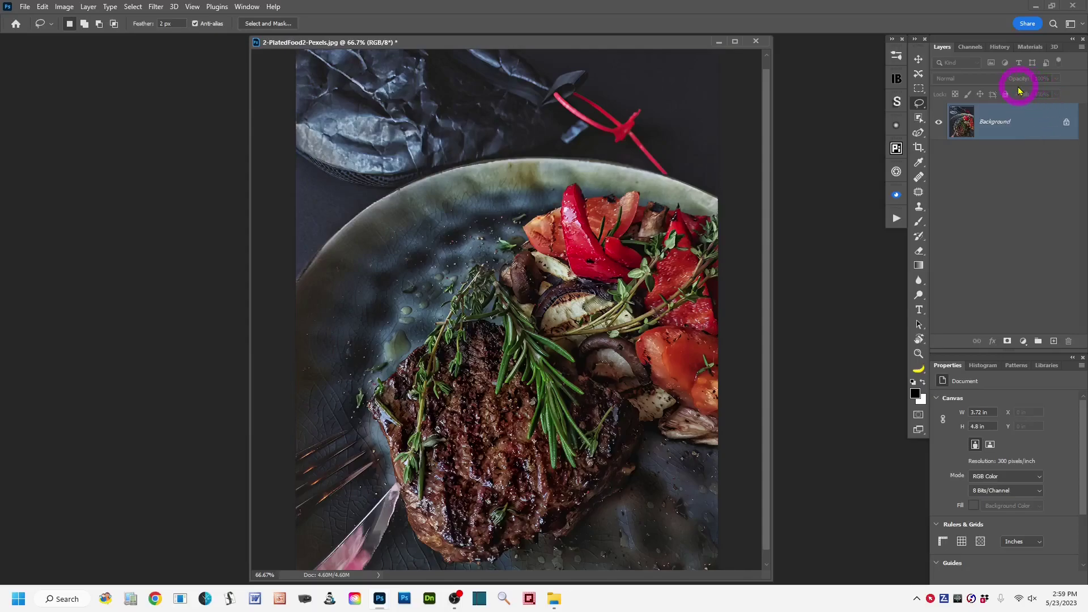
Step: Duplicate the Background layer and convert the copy to a smart object
left_click_drag(1033, 125, 1054, 344)
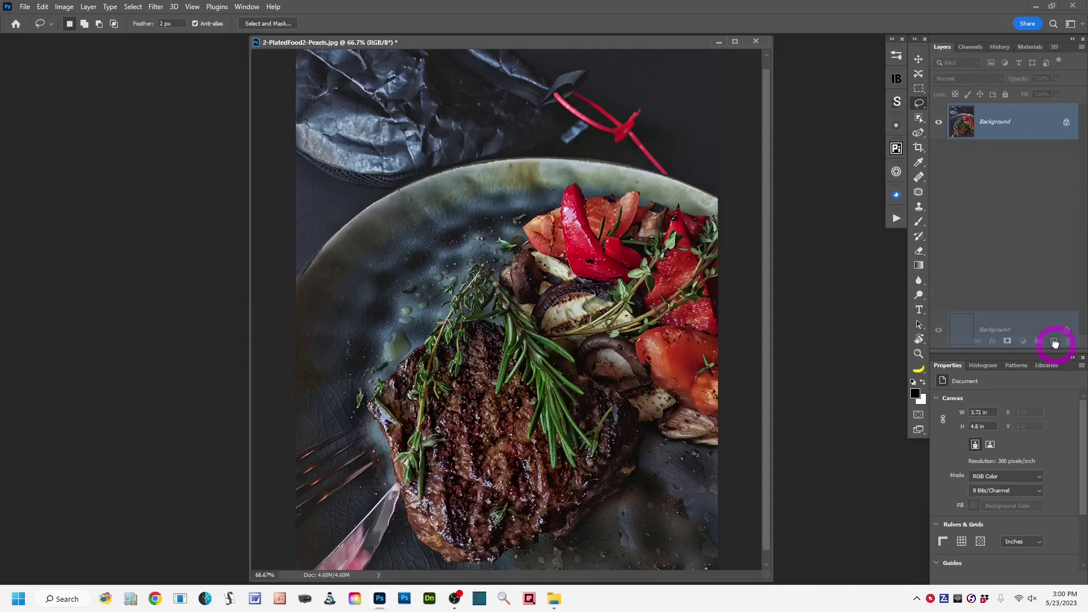
left_click_drag(1054, 344, 1054, 344)
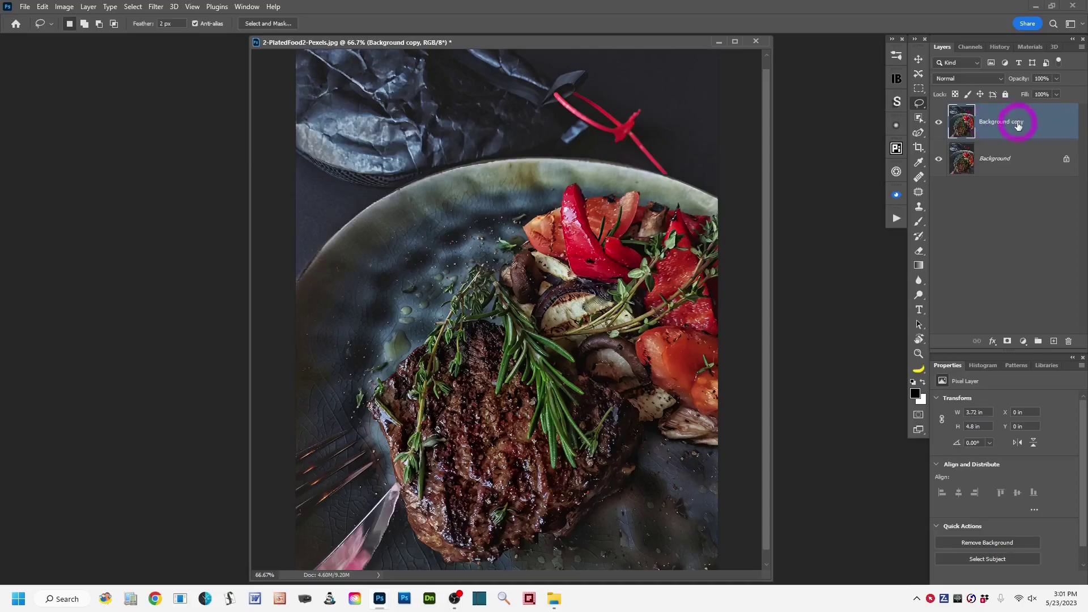
right_click(1054, 122)
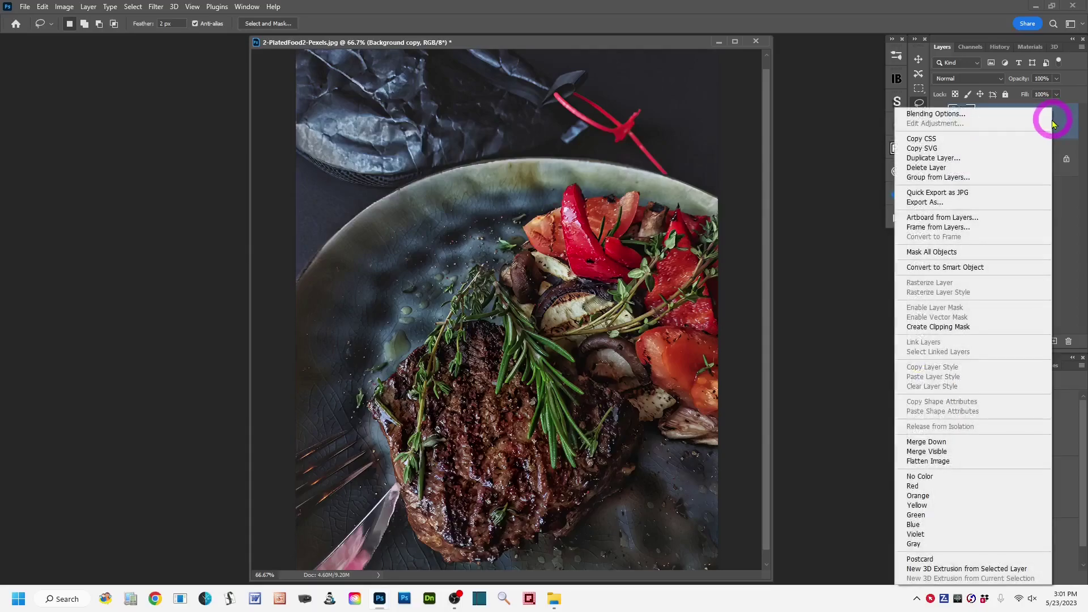
left_click(1010, 271)
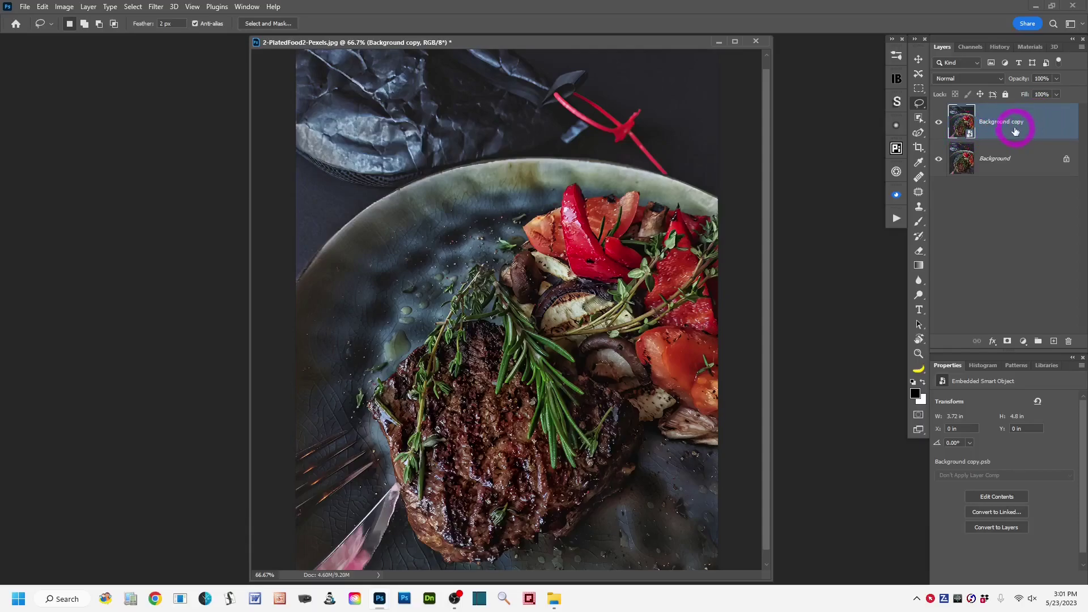
Step: Start an Iris Blur from the Blur Gallery on the layer copy and set its blur to 23 px
left_click(156, 7)
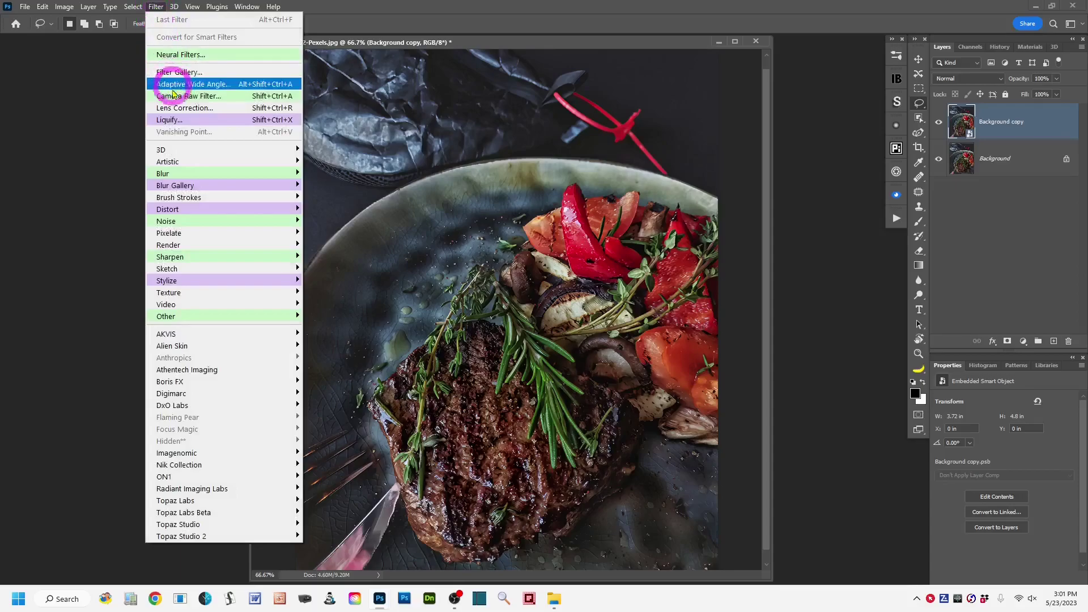
mouse_move(230, 179)
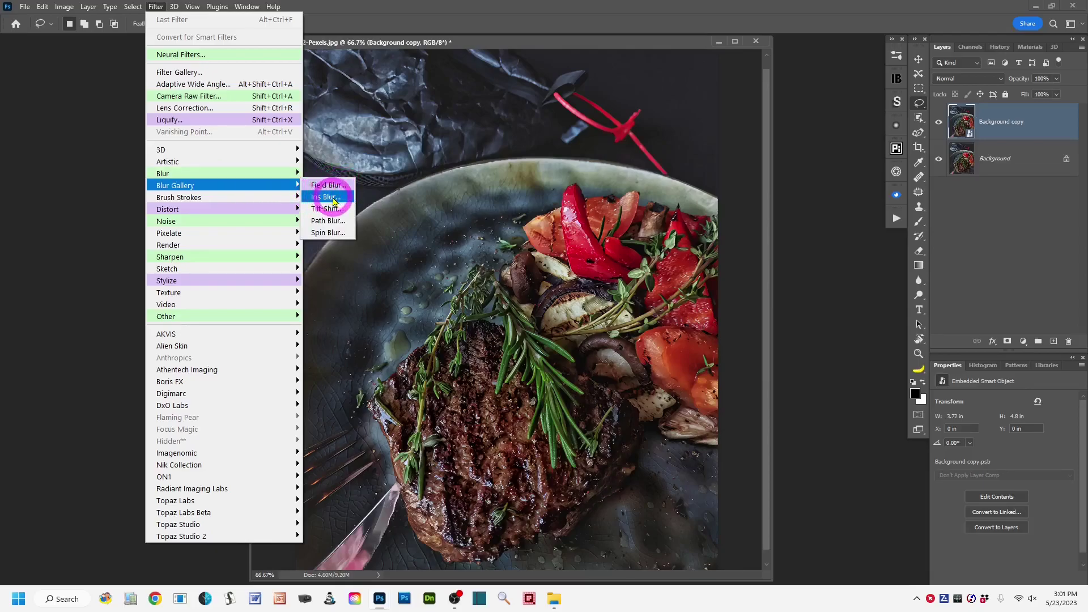
left_click(345, 199)
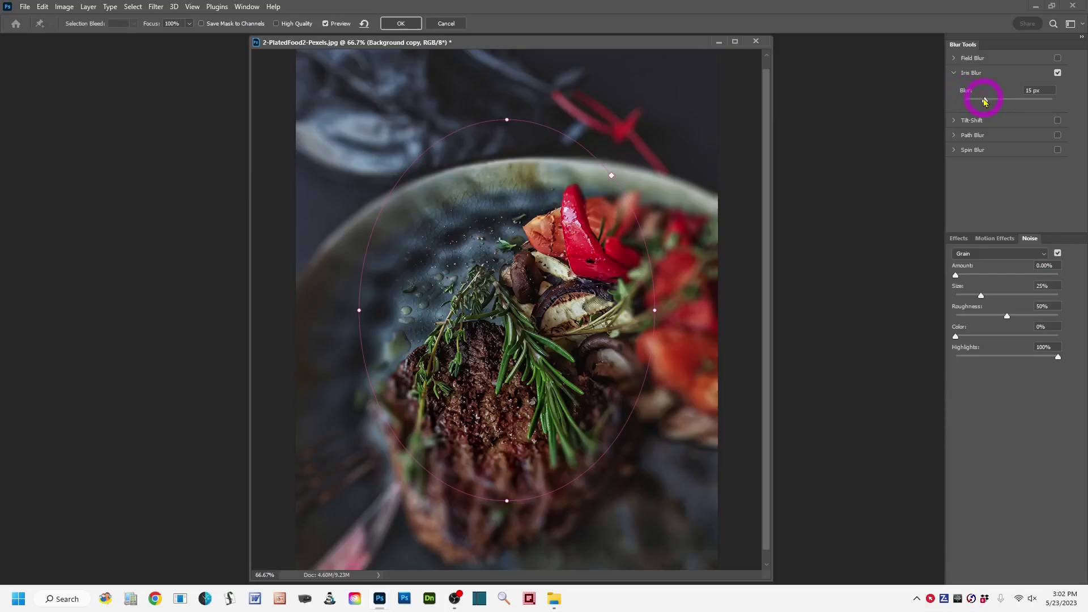
mouse_move(987, 102)
left_mouse_down()
mouse_move(1024, 102)
mouse_move(969, 105)
mouse_move(991, 108)
left_mouse_up()
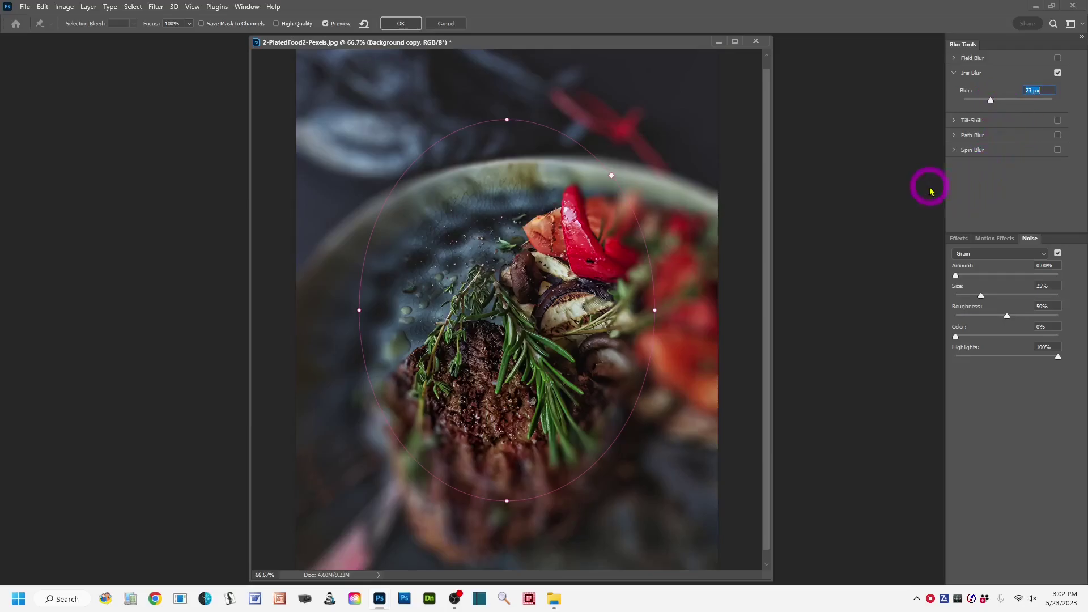
Step: Move the iris blur pin onto the centre of the steak and set its blur to 11 px
mouse_move(573, 273)
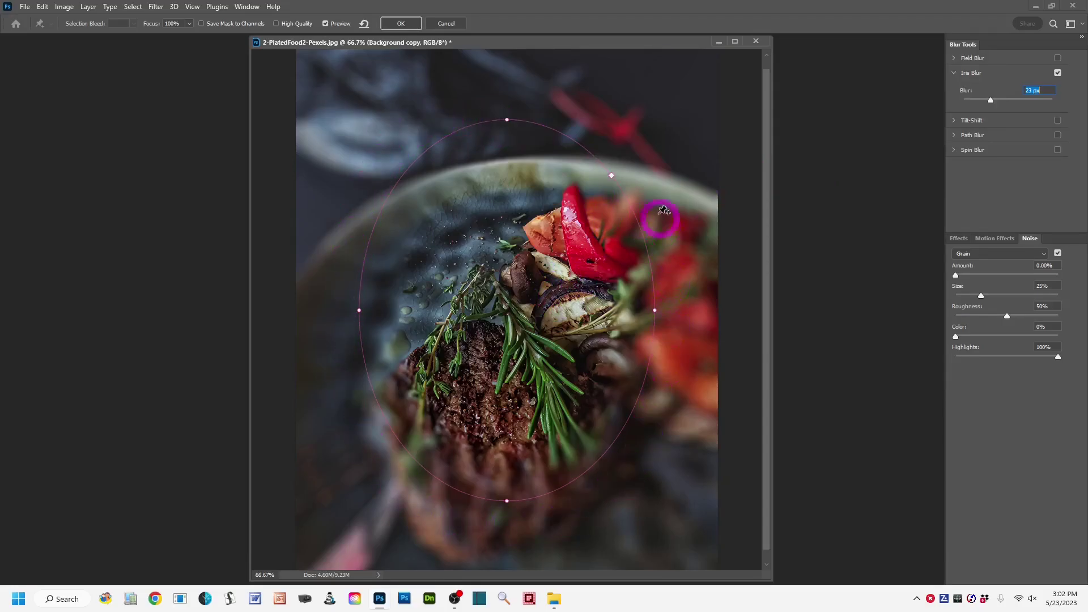
mouse_move(496, 287)
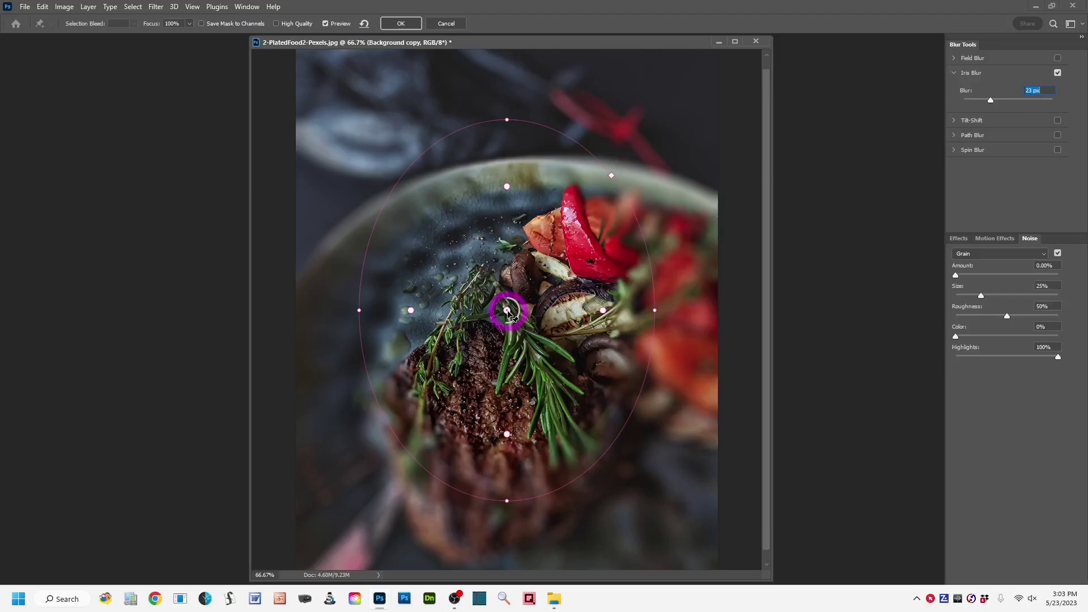
left_click_drag(508, 312, 500, 421)
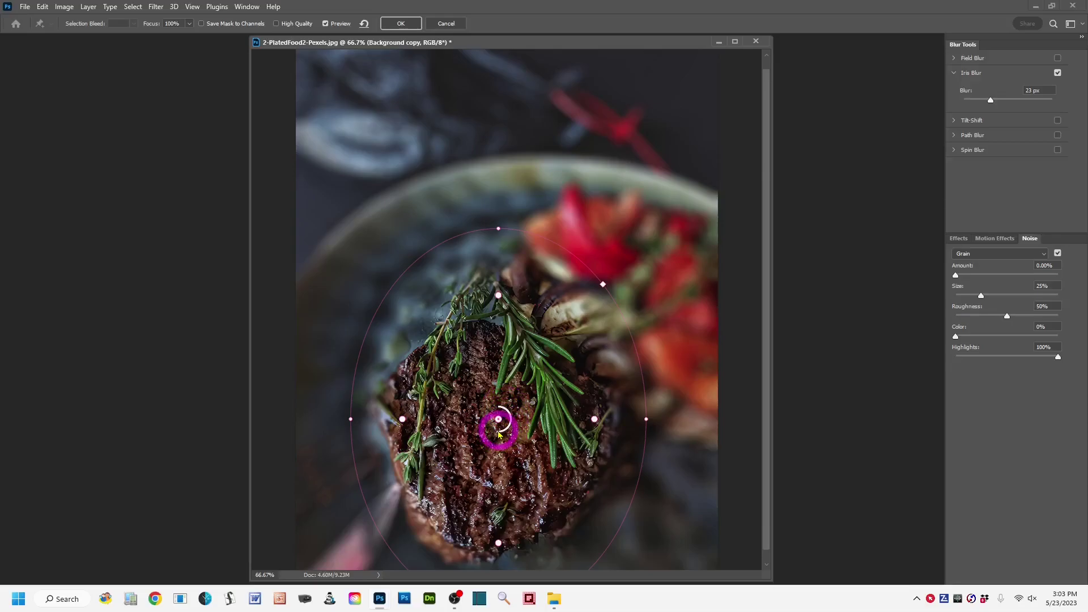
mouse_move(499, 434)
left_mouse_down()
mouse_move(506, 409)
mouse_move(509, 422)
mouse_move(484, 436)
mouse_move(509, 426)
left_mouse_up()
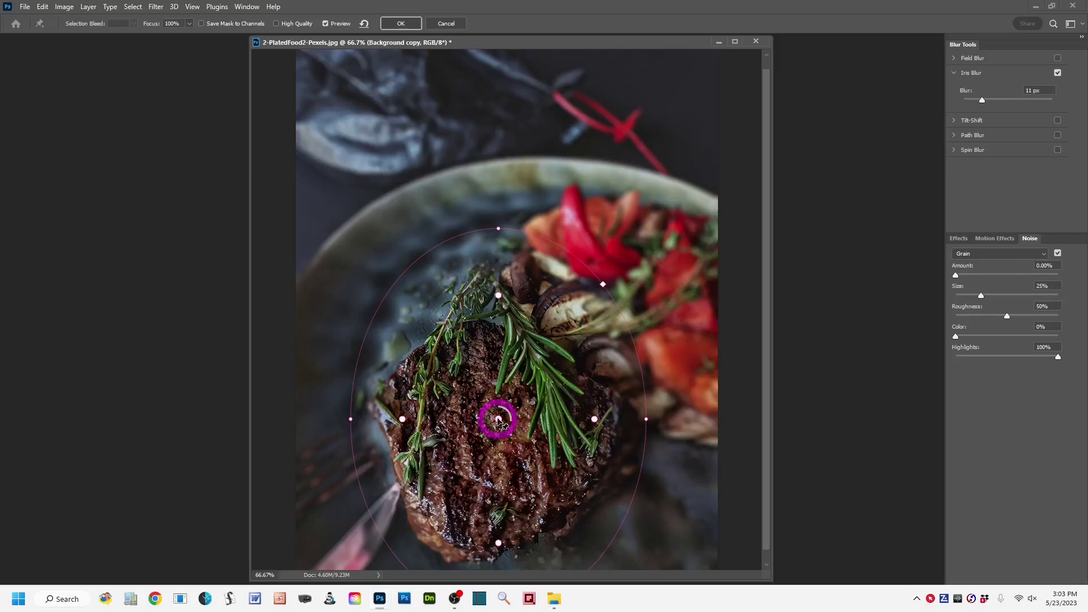
mouse_move(982, 102)
left_mouse_down()
mouse_move(1006, 113)
mouse_move(981, 102)
left_mouse_up()
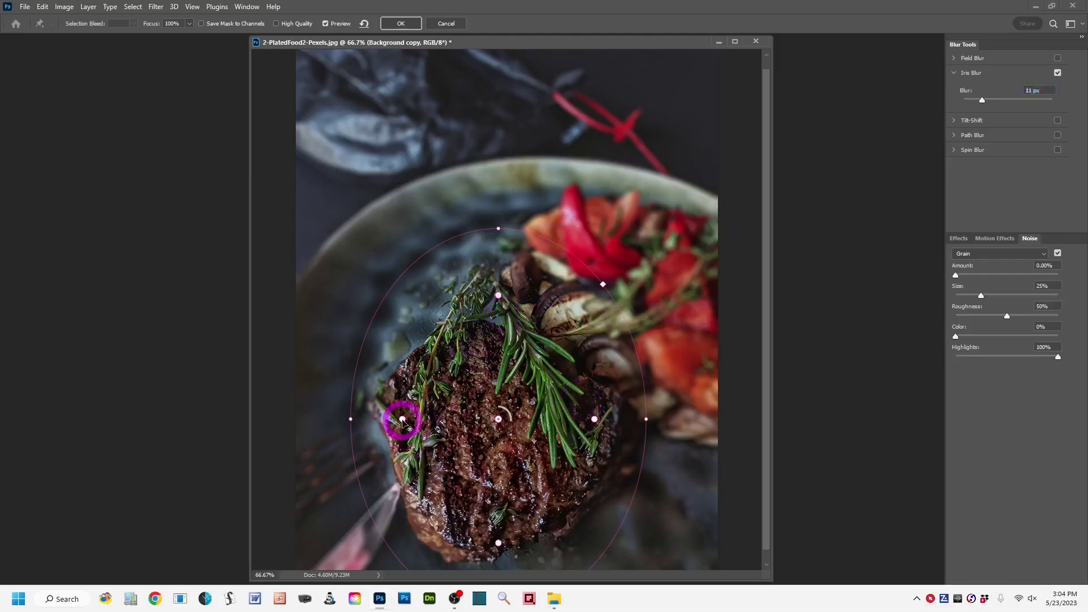
Step: Adjust the four feather points of the steak's iris blur individually so the sharp area follows the meat's edges
mouse_move(405, 422)
left_mouse_down()
mouse_move(465, 422)
mouse_move(388, 419)
mouse_move(464, 423)
mouse_move(392, 425)
mouse_move(460, 424)
mouse_move(398, 423)
mouse_move(441, 419)
mouse_move(425, 421)
left_mouse_up()
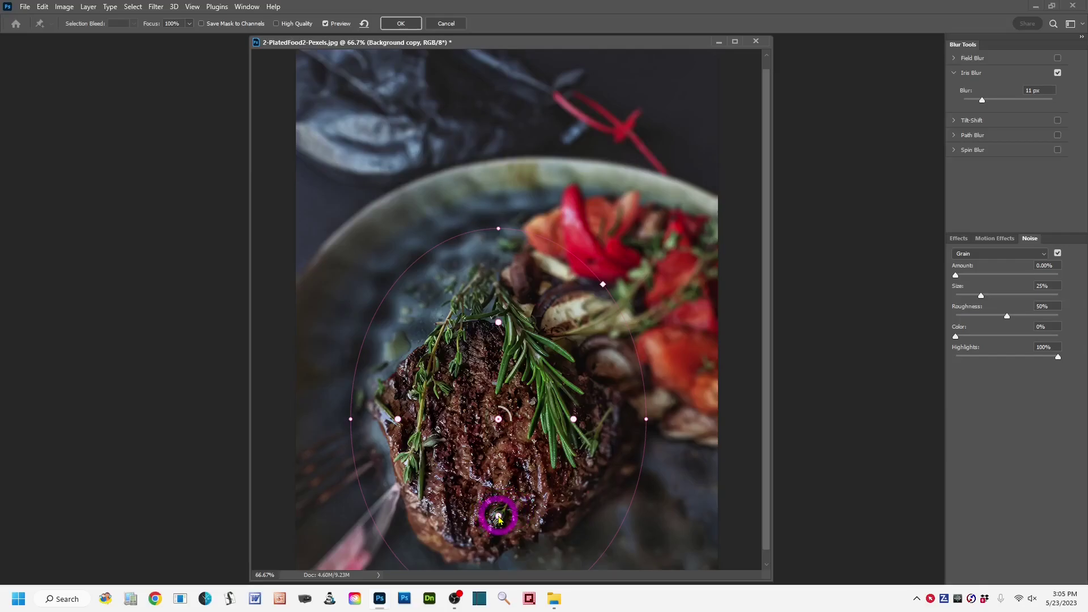
left_click_drag(498, 518, 502, 547)
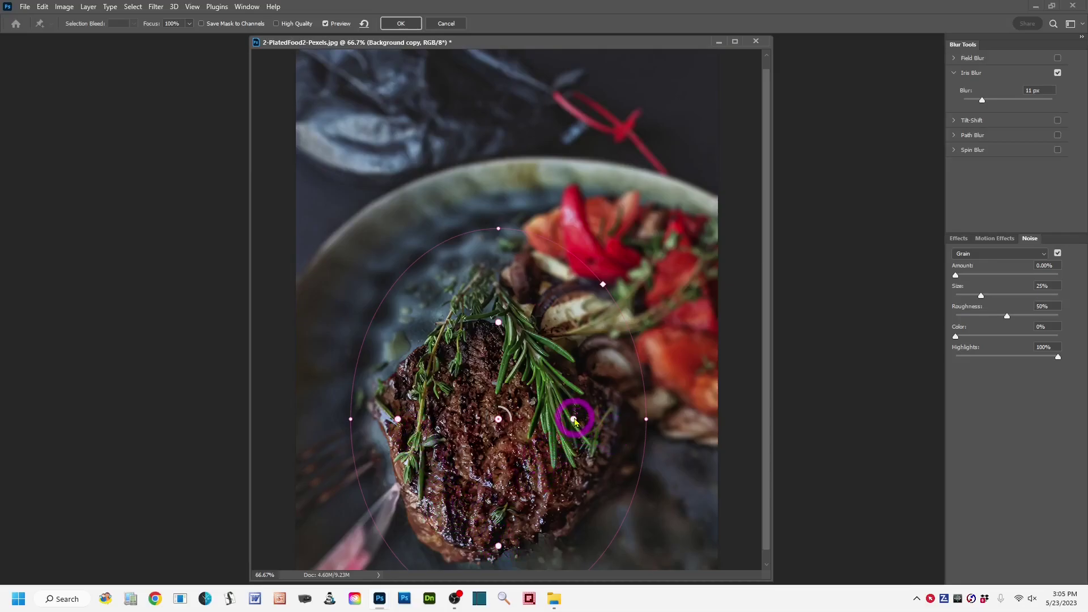
left_click_drag(574, 420, 605, 423)
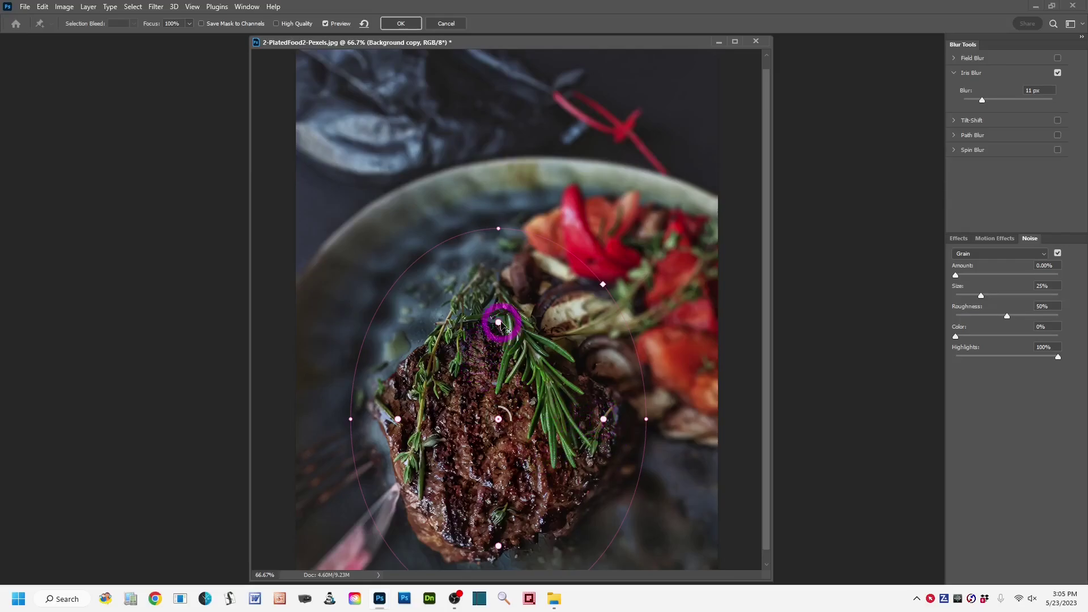
mouse_move(498, 323)
left_mouse_down()
mouse_move(483, 328)
mouse_move(493, 330)
left_mouse_up()
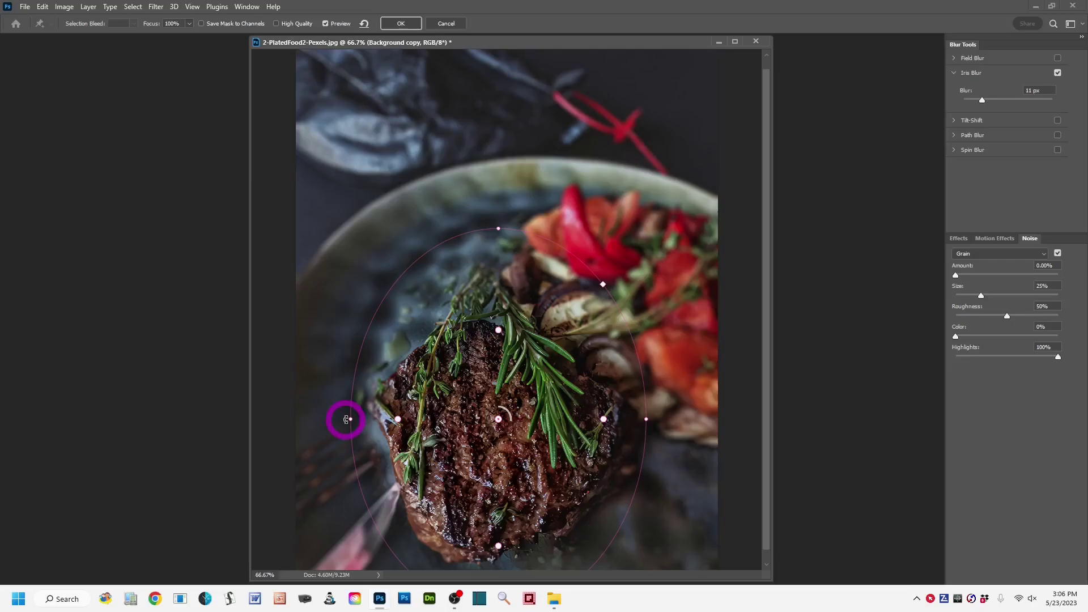
Step: Rotate the blur ellipse clockwise to match the steak's slant, shrink it slightly and nudge it to the right
left_click_drag(345, 420, 382, 357)
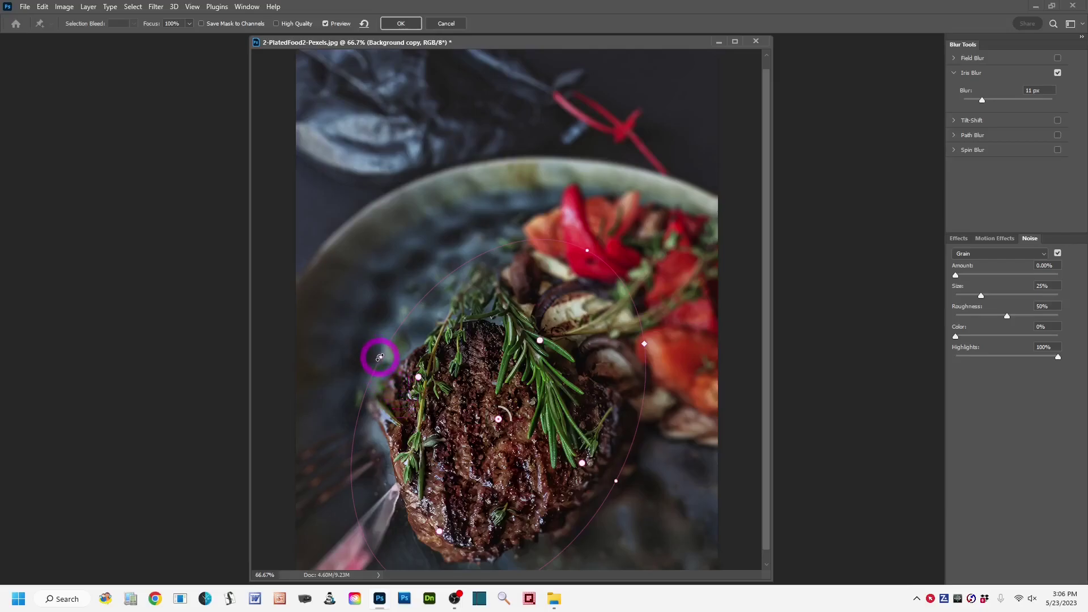
mouse_move(381, 358)
left_mouse_down()
mouse_move(365, 346)
mouse_move(386, 358)
left_mouse_up()
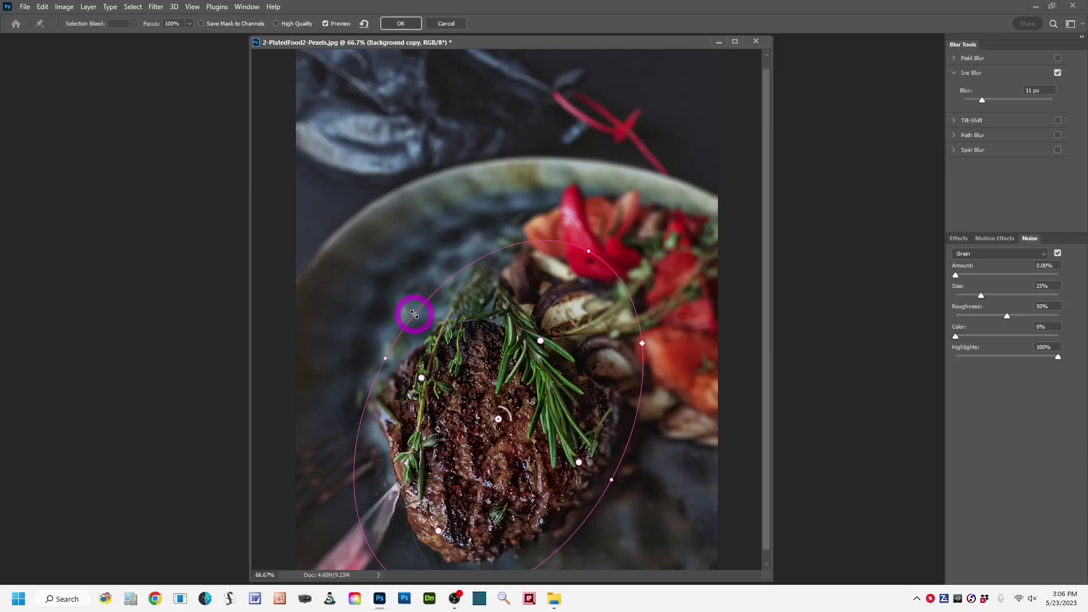
left_click_drag(414, 315, 418, 318)
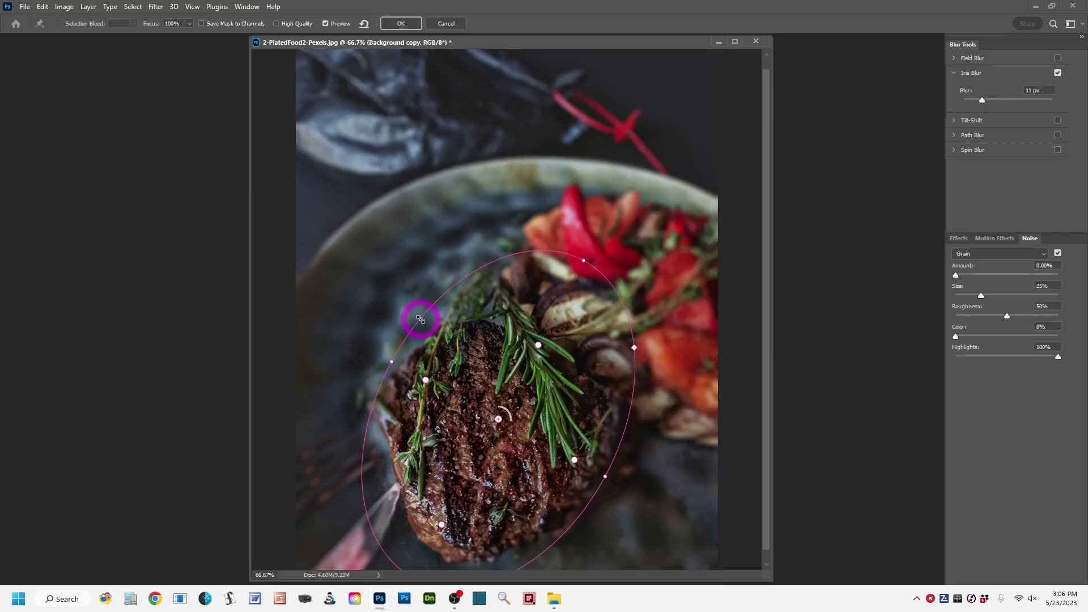
left_click_drag(459, 450, 462, 451)
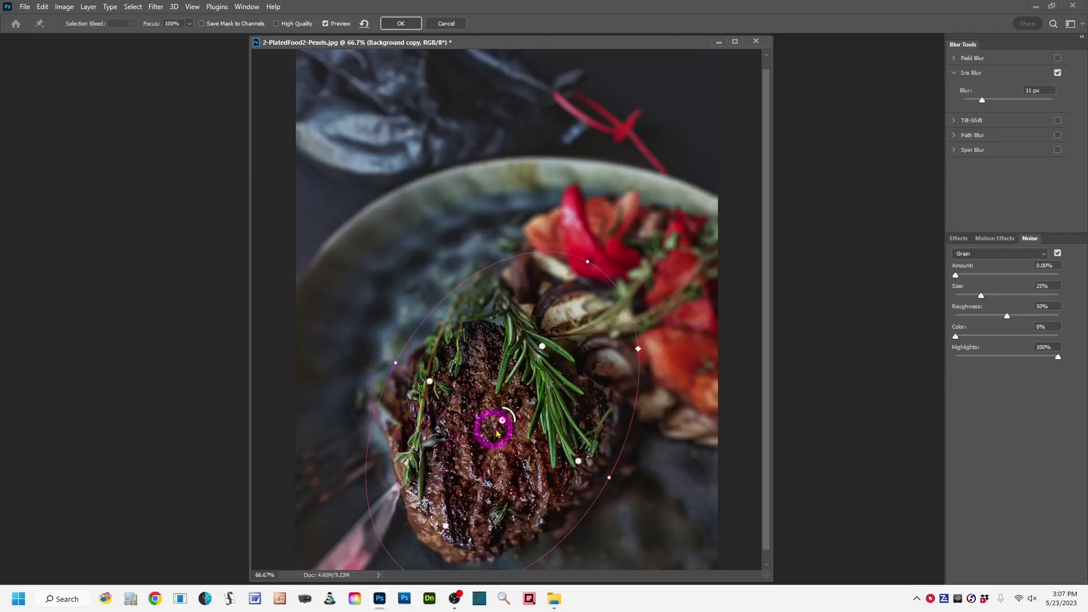
Step: Set the steak pin's blur to 12 px and fine-tune the size of its ellipse
left_click_drag(515, 420, 517, 427)
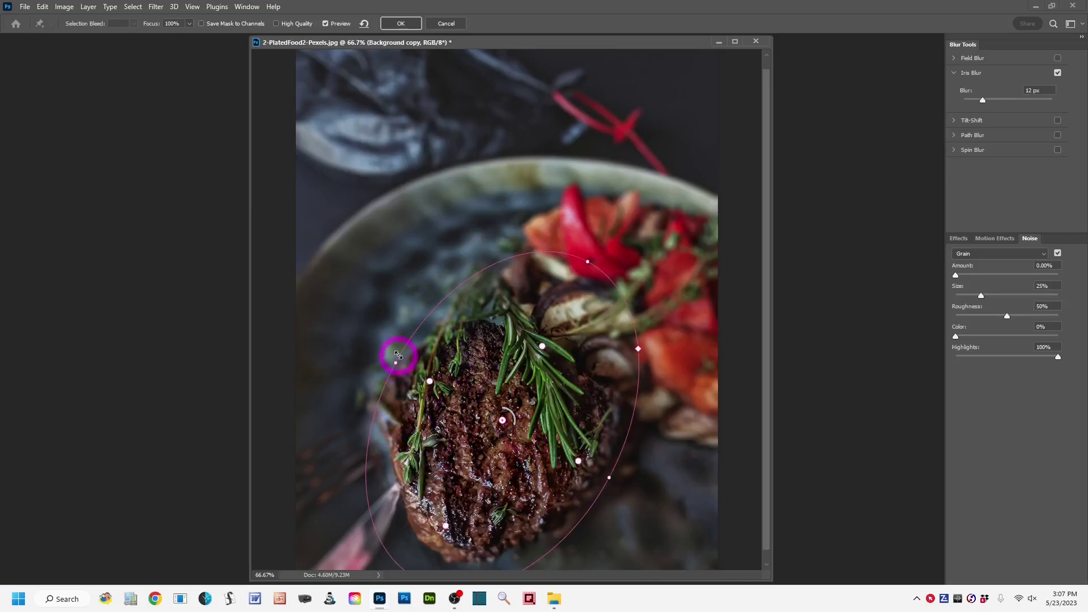
left_click_drag(398, 355, 392, 354)
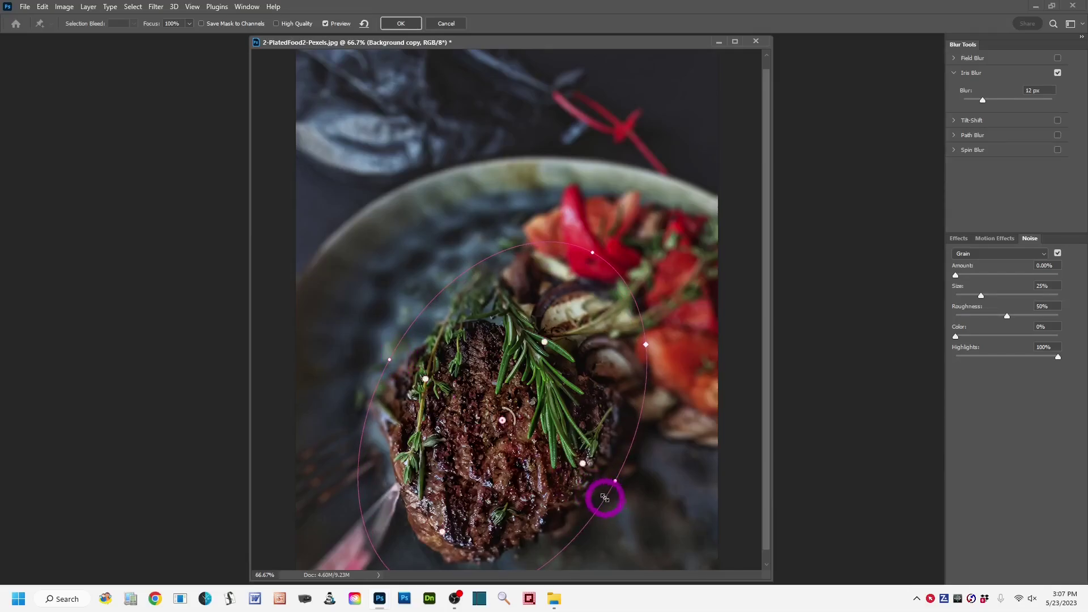
left_click_drag(605, 499, 599, 497)
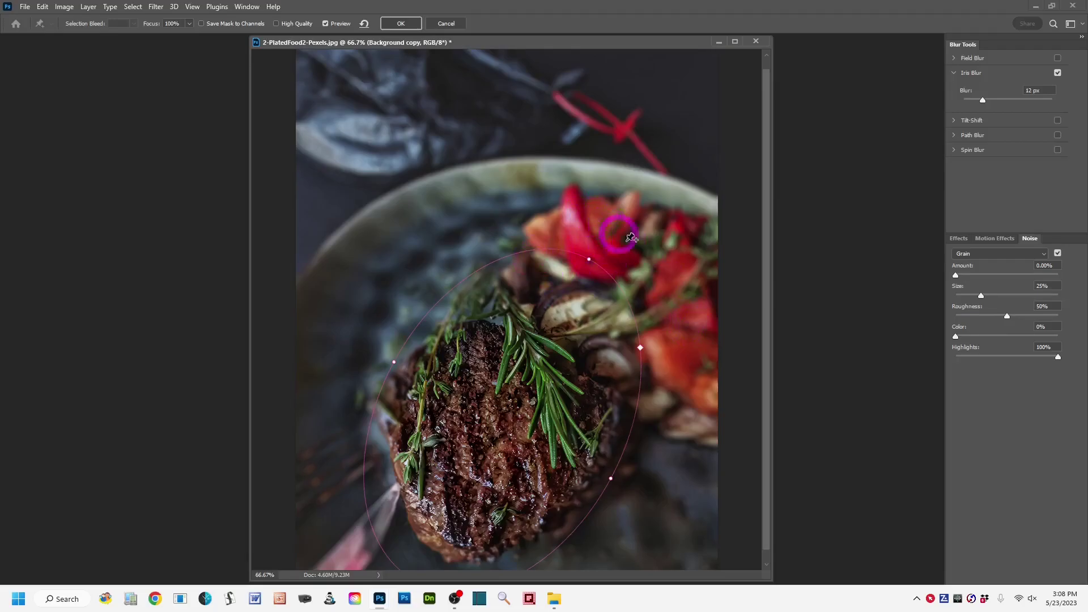
Step: Add a second iris blur pin on the tomatoes right of the steak and set its blur to 8 px
left_click(684, 401)
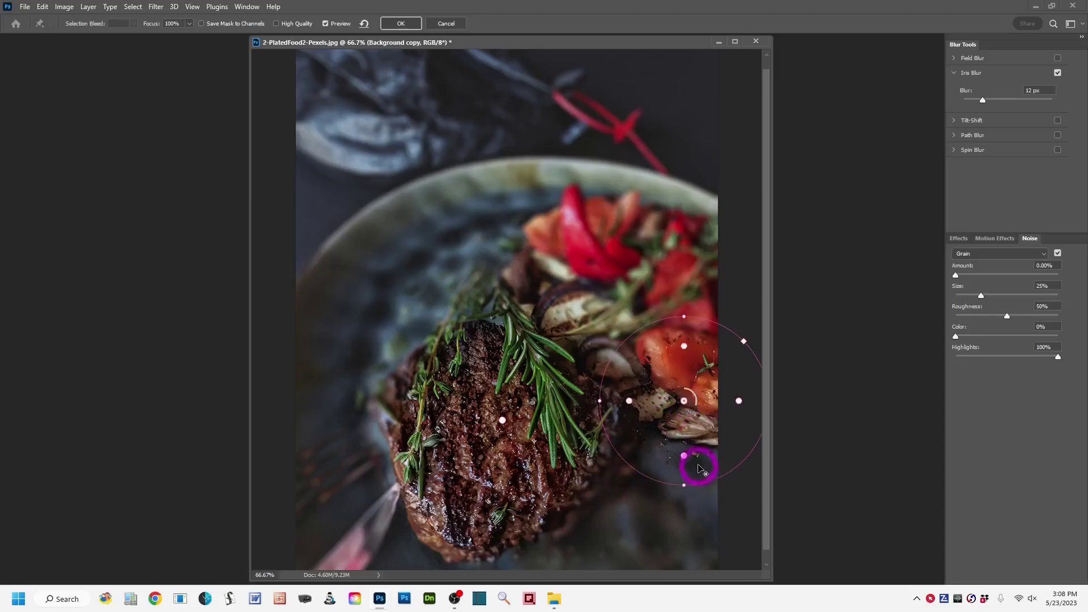
left_click_drag(686, 403, 678, 387)
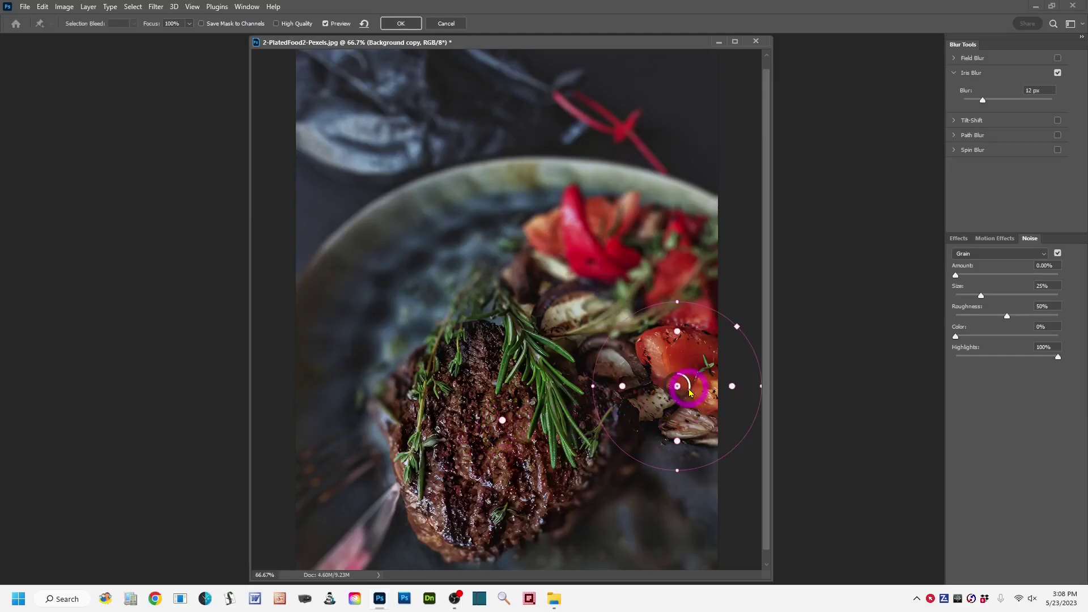
left_click_drag(690, 391, 693, 384)
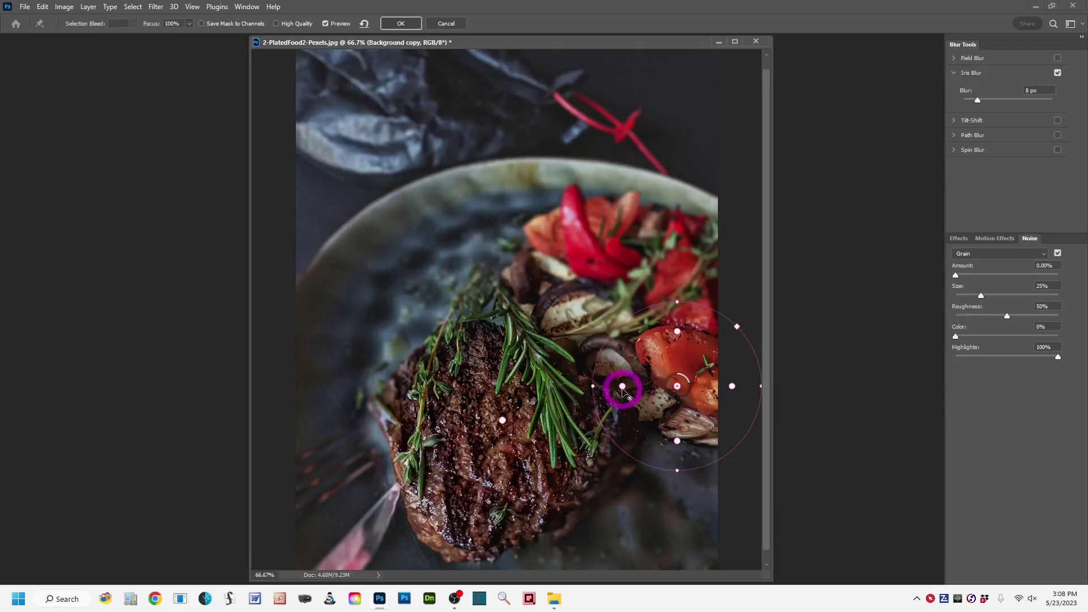
Step: Reshape the second iris around the vegetables by widening its sharp area, squaring its outline, and adjusting its rotation and size
mouse_move(624, 388)
left_mouse_down()
mouse_move(638, 387)
mouse_move(611, 393)
left_mouse_up()
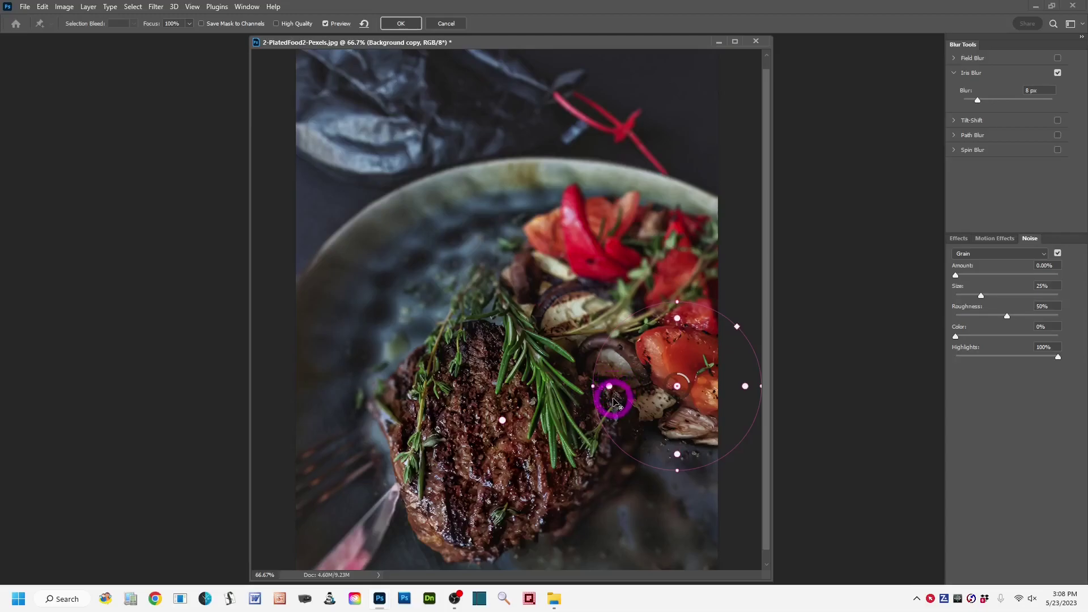
left_click_drag(622, 321, 622, 329)
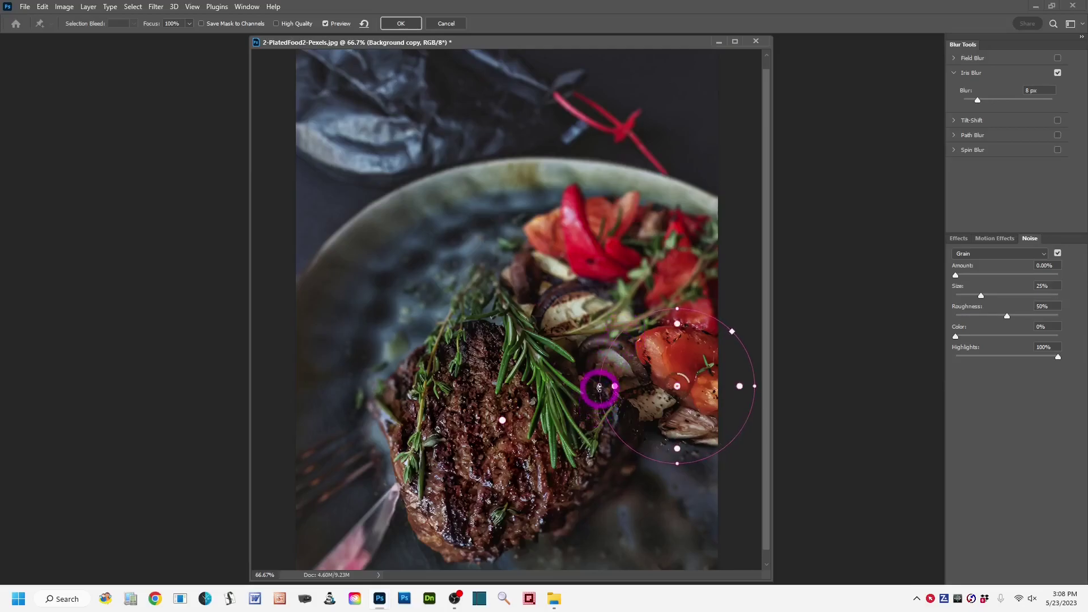
left_click_drag(600, 388, 596, 401)
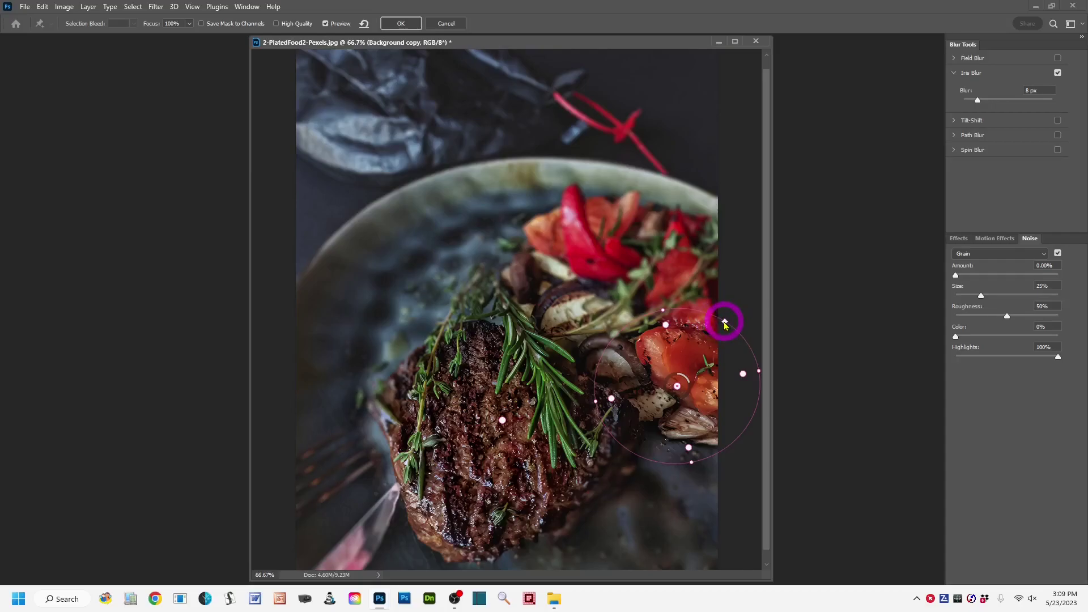
left_click_drag(725, 323, 740, 298)
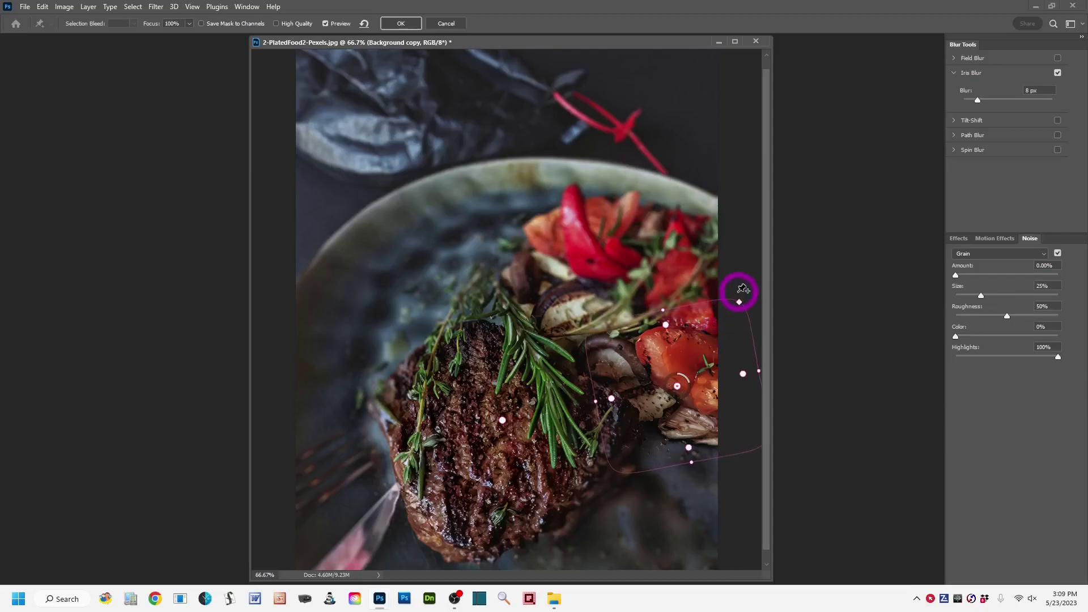
left_click_drag(662, 310, 646, 310)
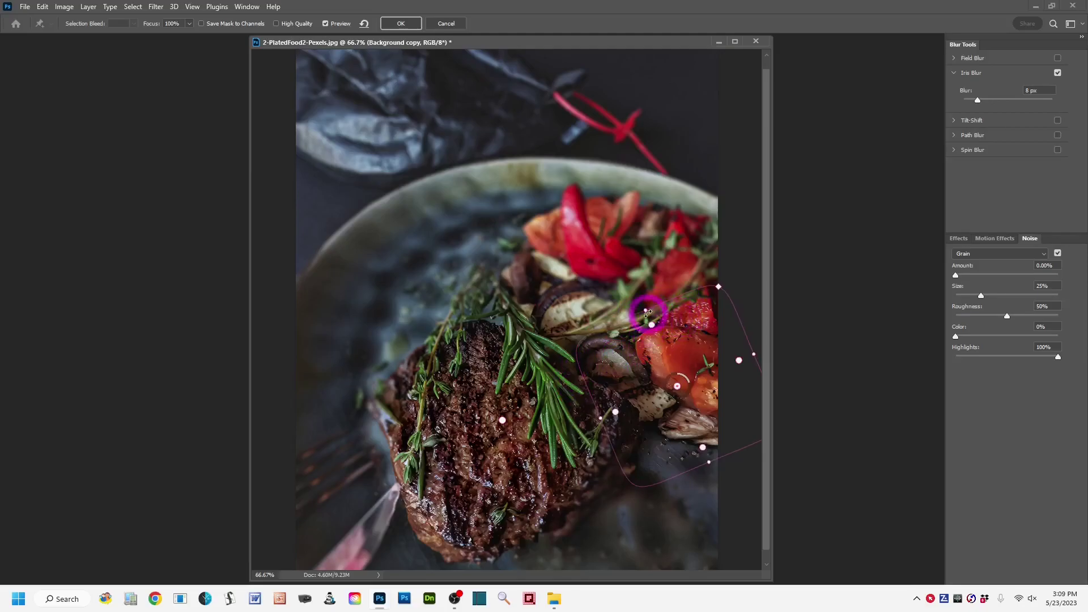
left_click_drag(655, 307, 649, 305)
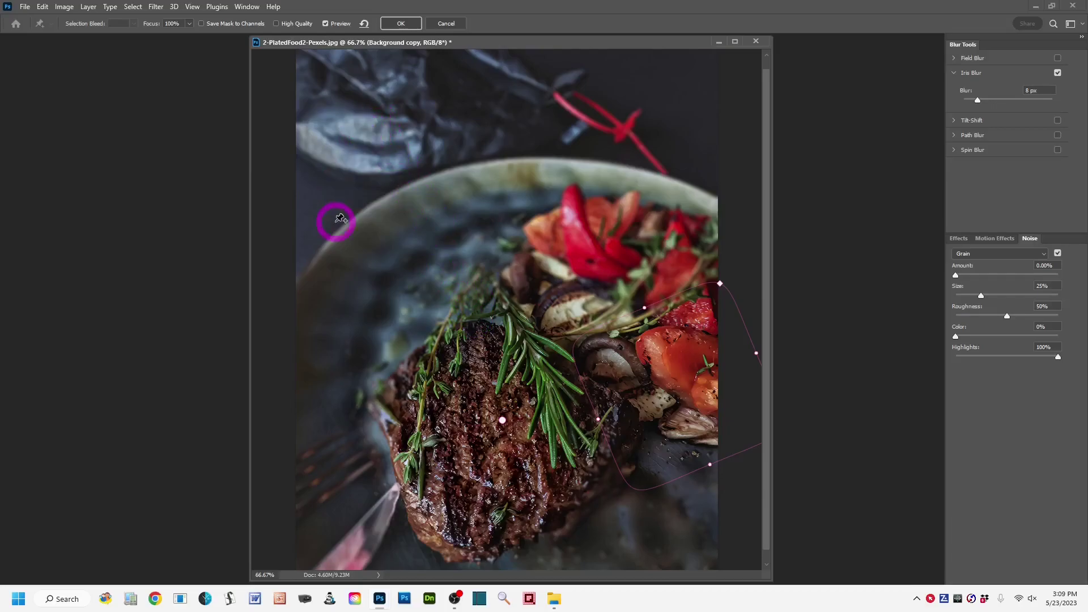
Step: Add a third iris blur pin on the dark crumpled material above the plate, then delete it
left_click(379, 117)
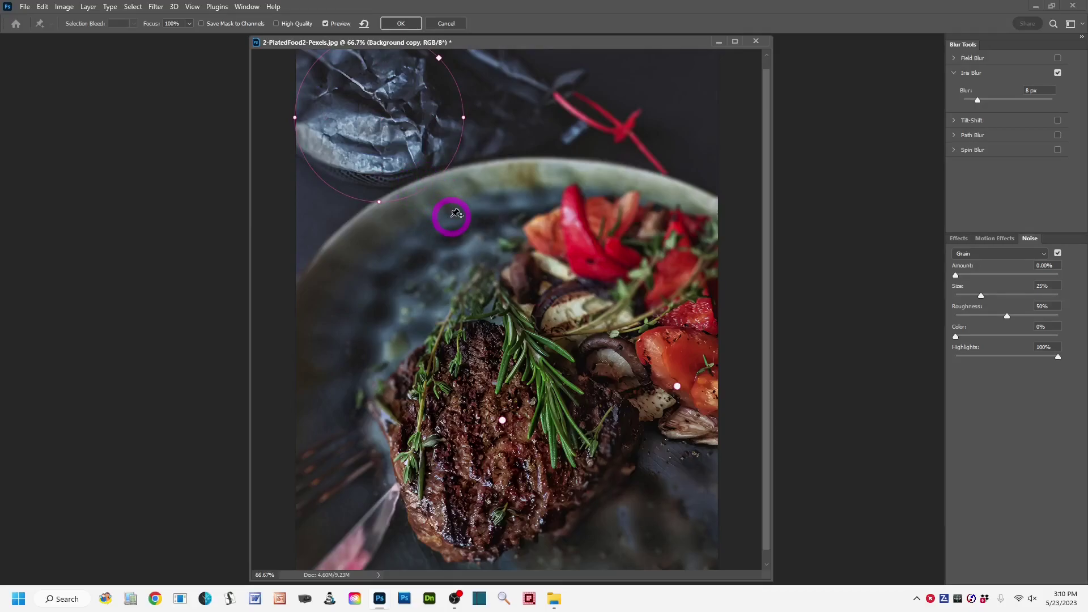
key("Delete")
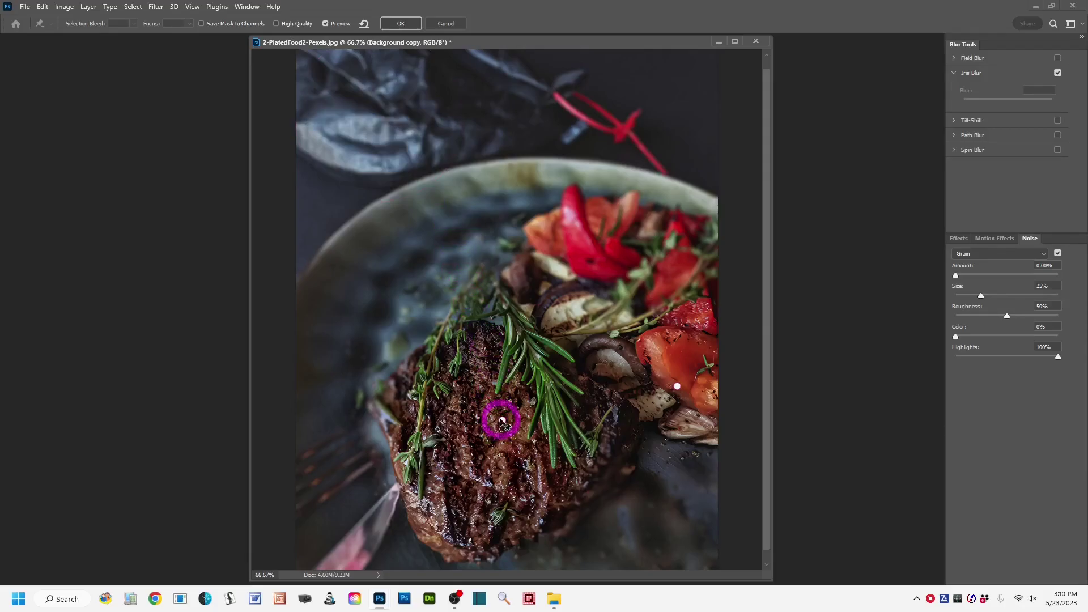
Step: Select the blur pin on the steak and turn on High Quality and Save Mask to Channels
left_click(502, 421)
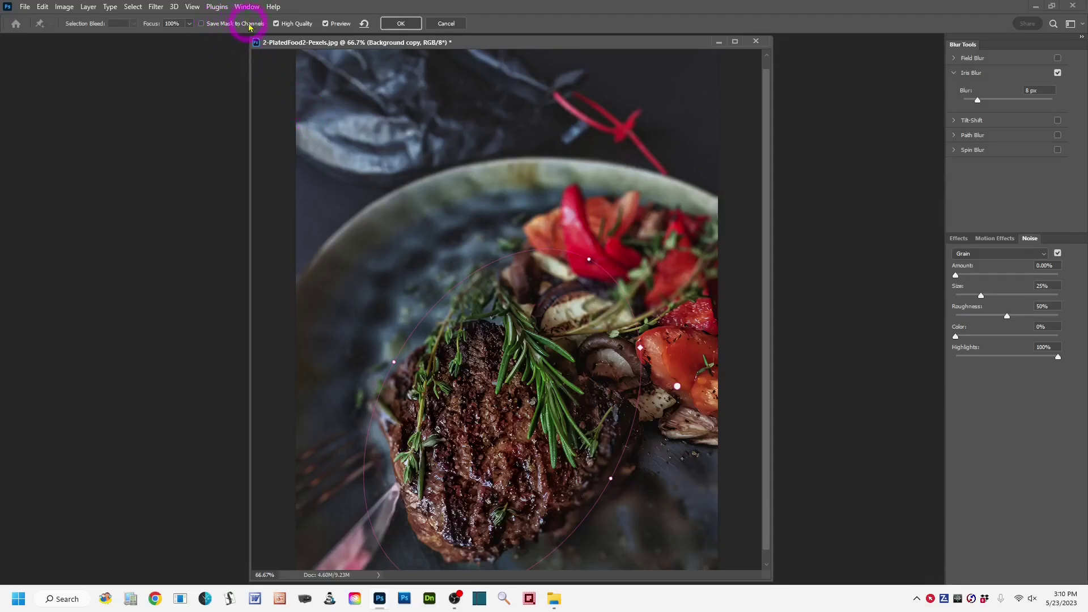
left_click(201, 24)
Step: Brighten the blurred highlights with a Light Bokeh of 24% and a Light Range of 144 to 241
left_click(959, 238)
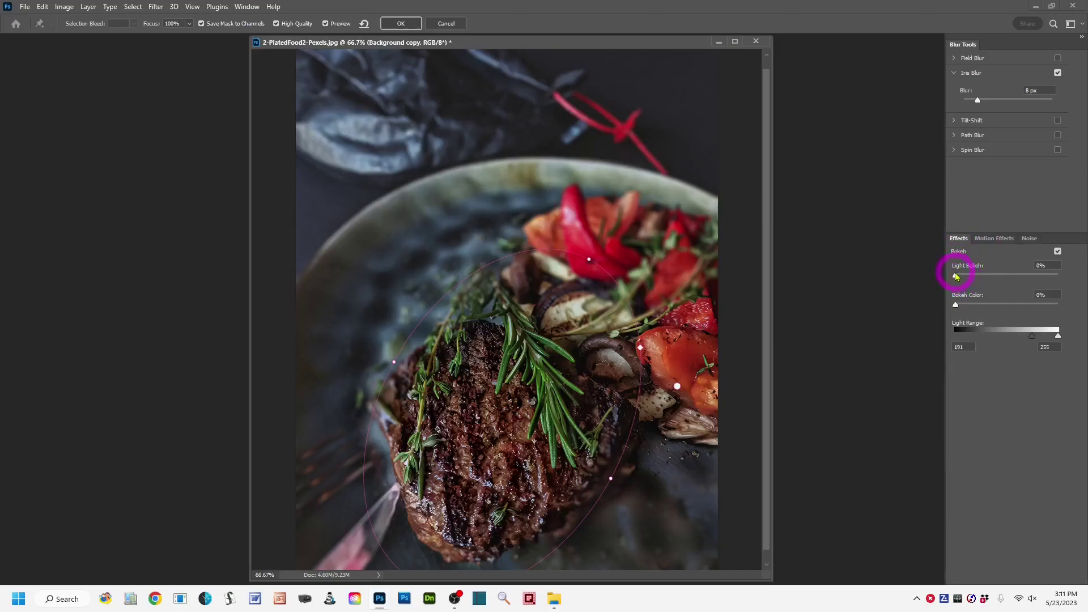
left_click_drag(956, 277, 986, 276)
mouse_move(1030, 336)
left_mouse_down()
mouse_move(1015, 336)
mouse_move(1051, 335)
left_mouse_up()
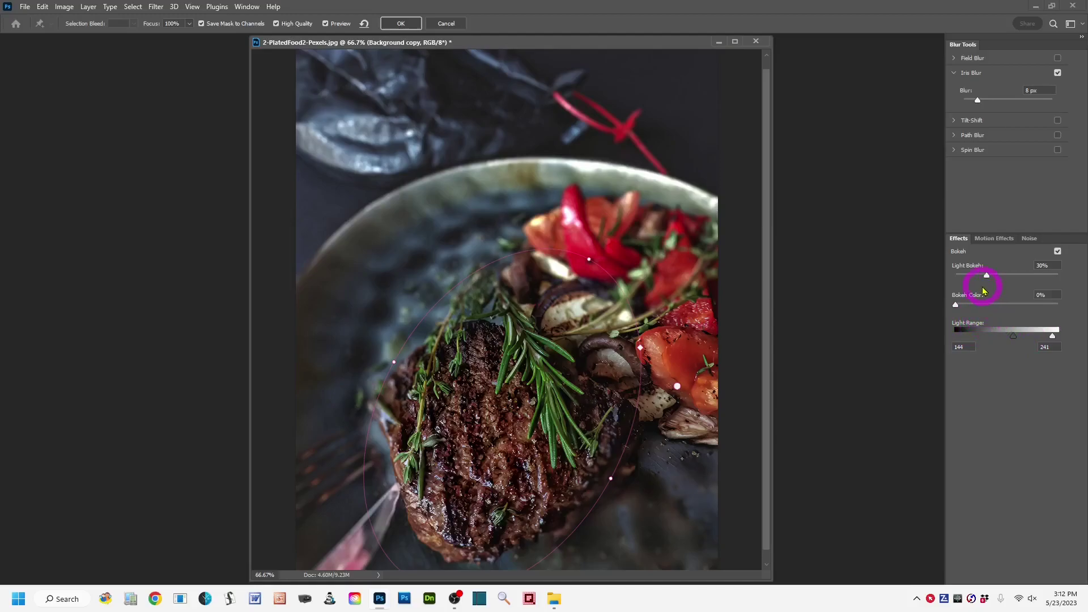
mouse_move(987, 277)
left_mouse_down()
mouse_move(1015, 280)
mouse_move(981, 281)
mouse_move(980, 270)
left_mouse_up()
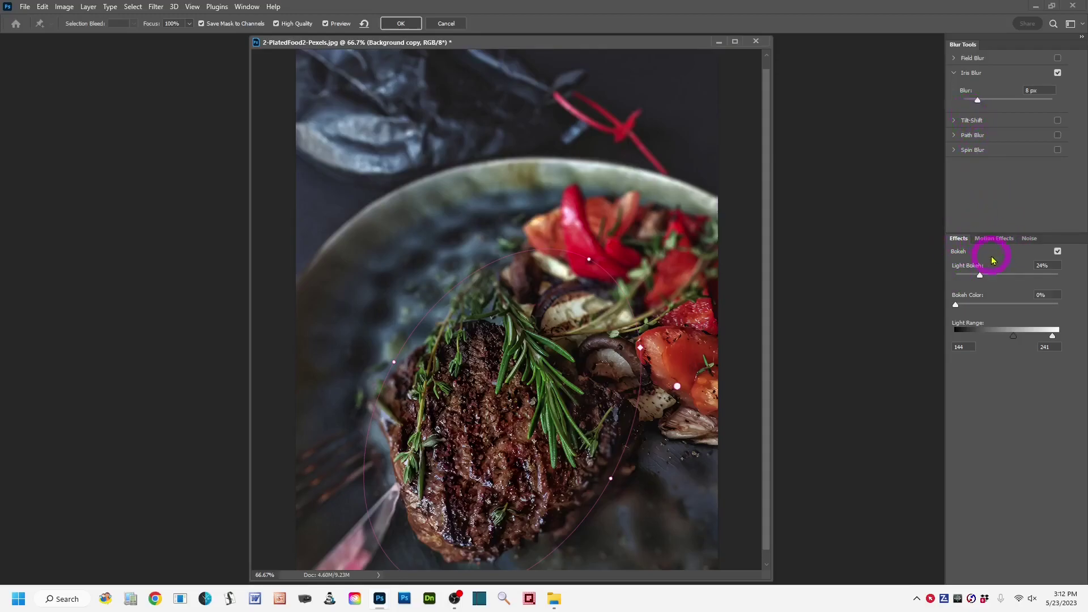
Step: Add Uniform noise of 1.03% to the blurred areas and apply the Blur Gallery filter
left_click(1027, 241)
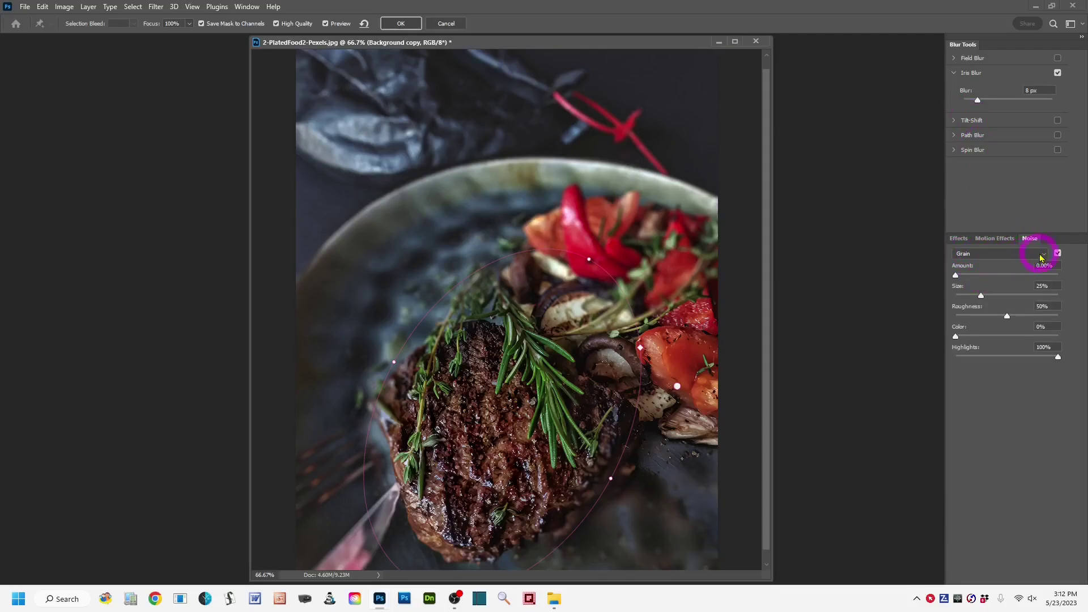
left_click(1044, 256)
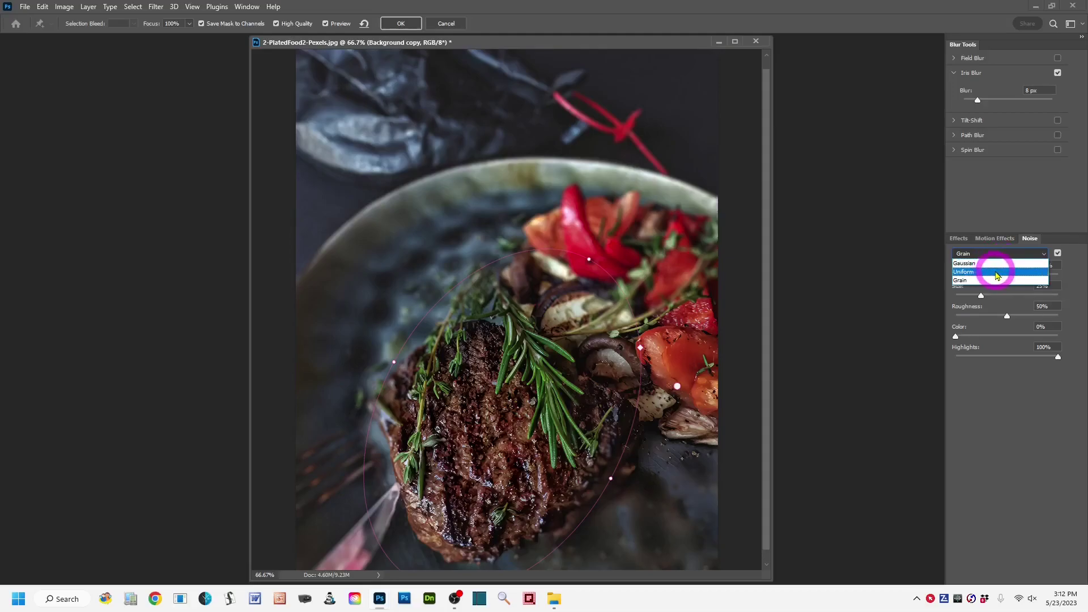
left_click(998, 272)
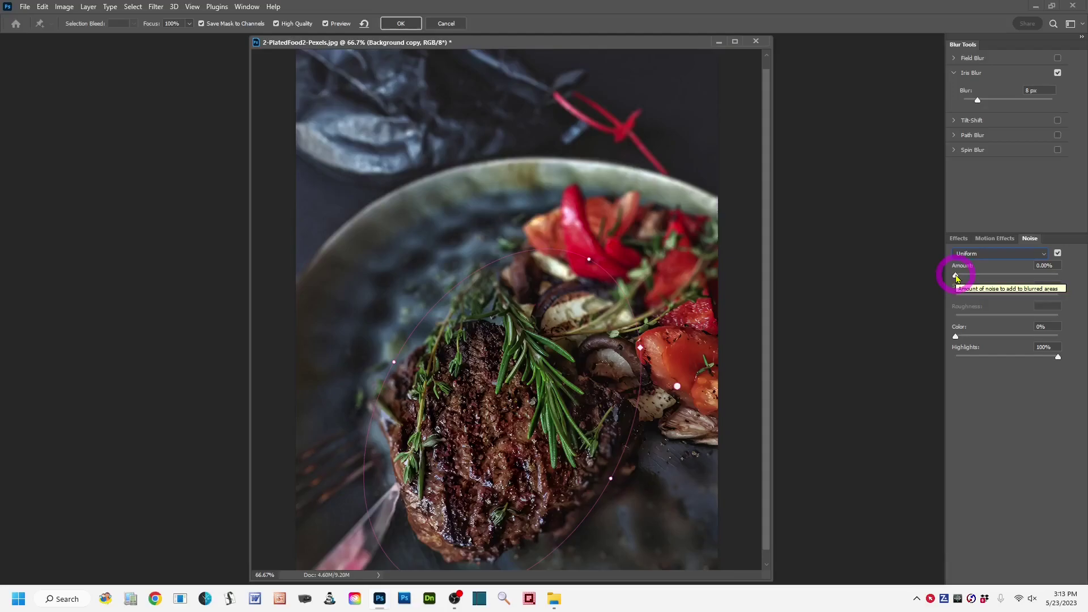
left_click_drag(957, 278, 980, 281)
left_click_drag(1007, 281, 962, 285)
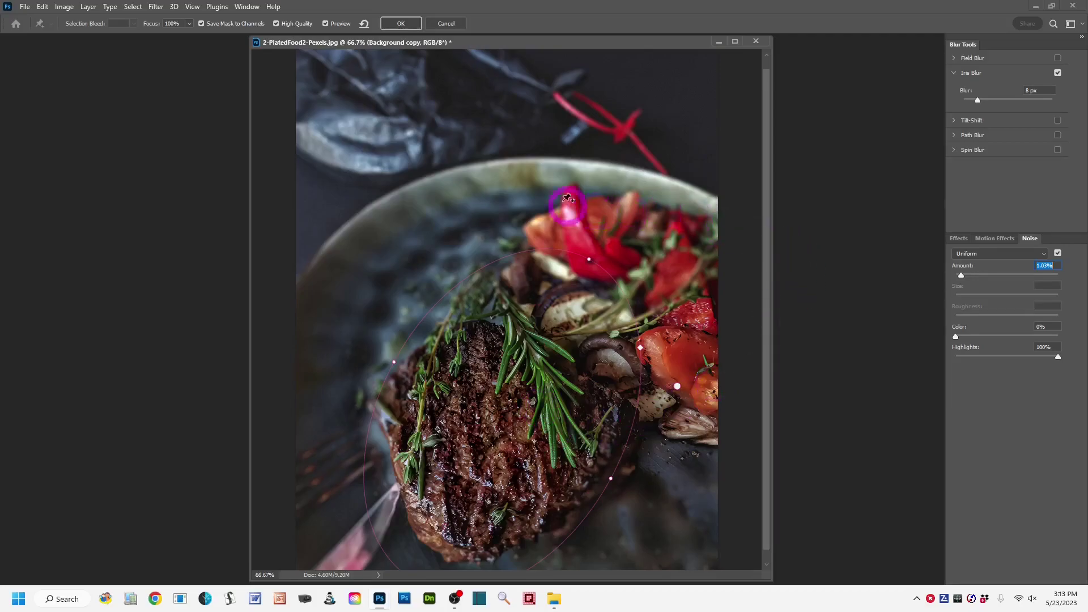
left_click(400, 25)
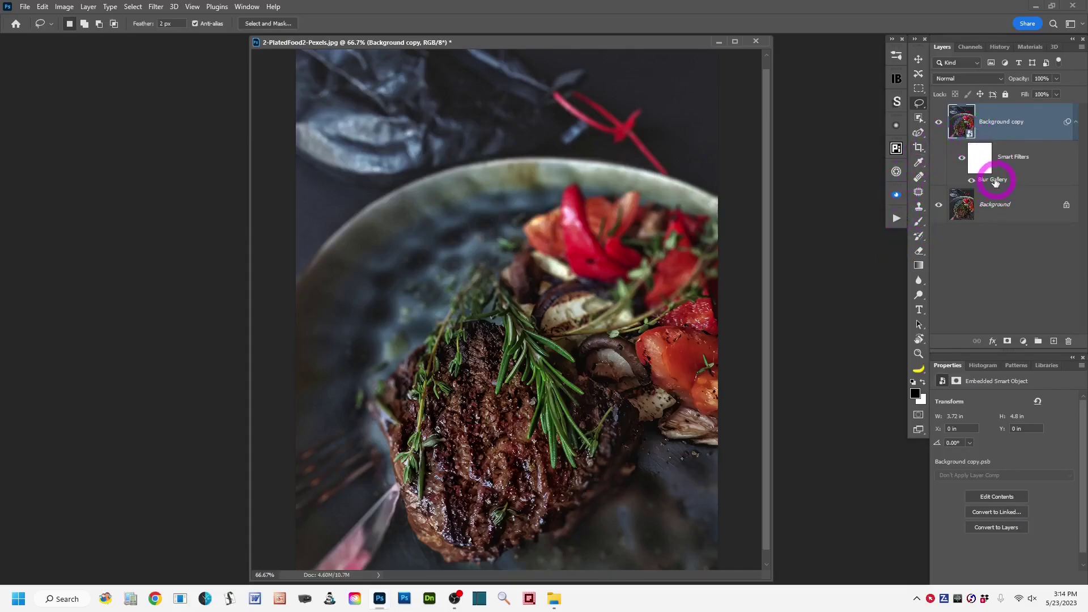
Step: Reopen the Blur Gallery smart filter, set the steak iris blur to 10 px, and apply the change
double_click(996, 177)
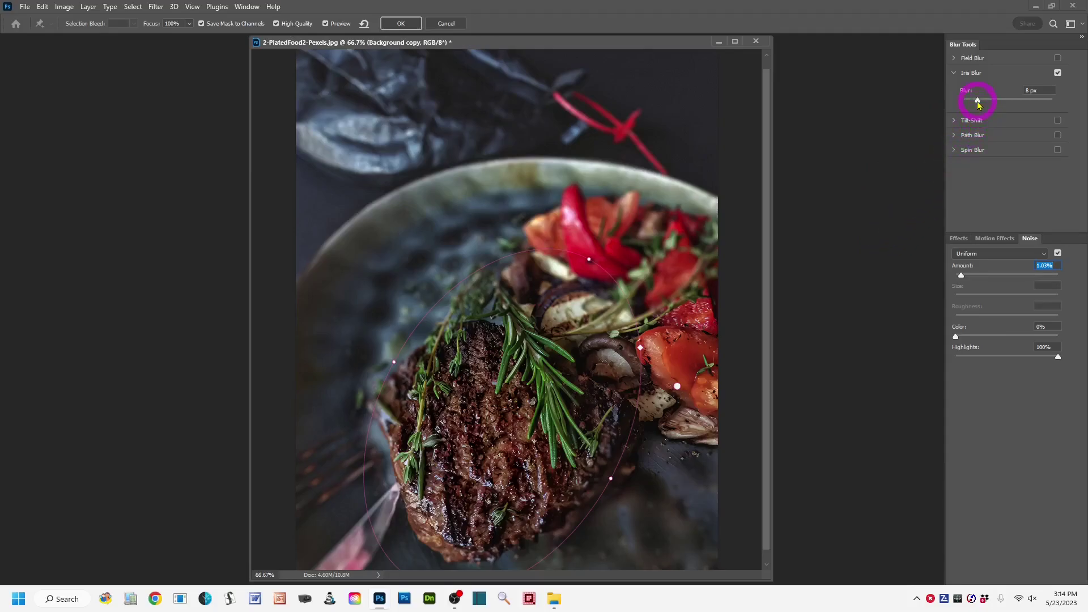
left_click_drag(977, 101, 982, 101)
left_click_drag(982, 103, 982, 103)
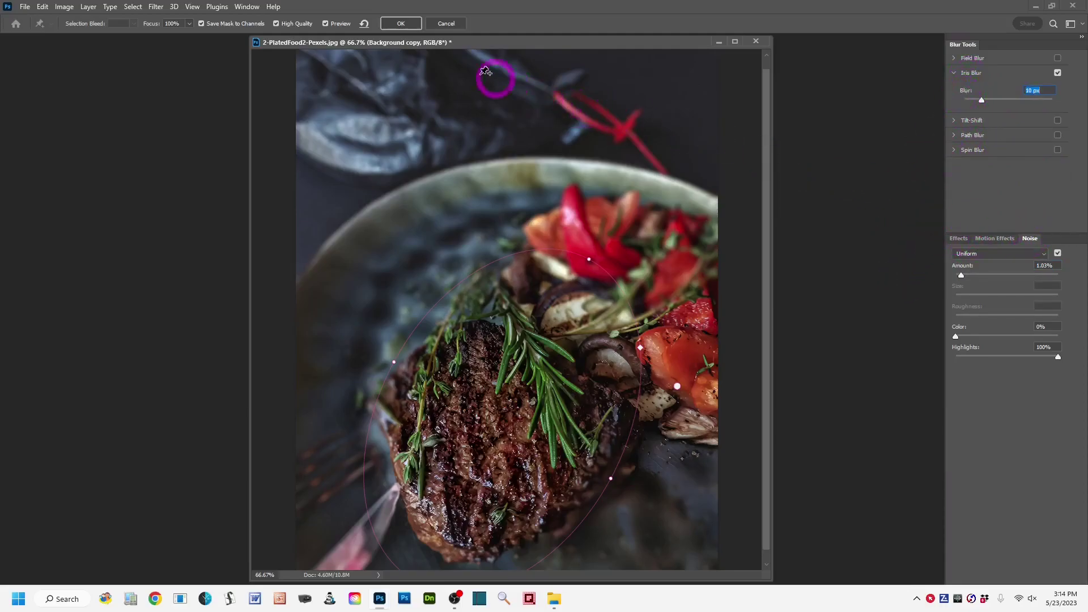
left_click(400, 25)
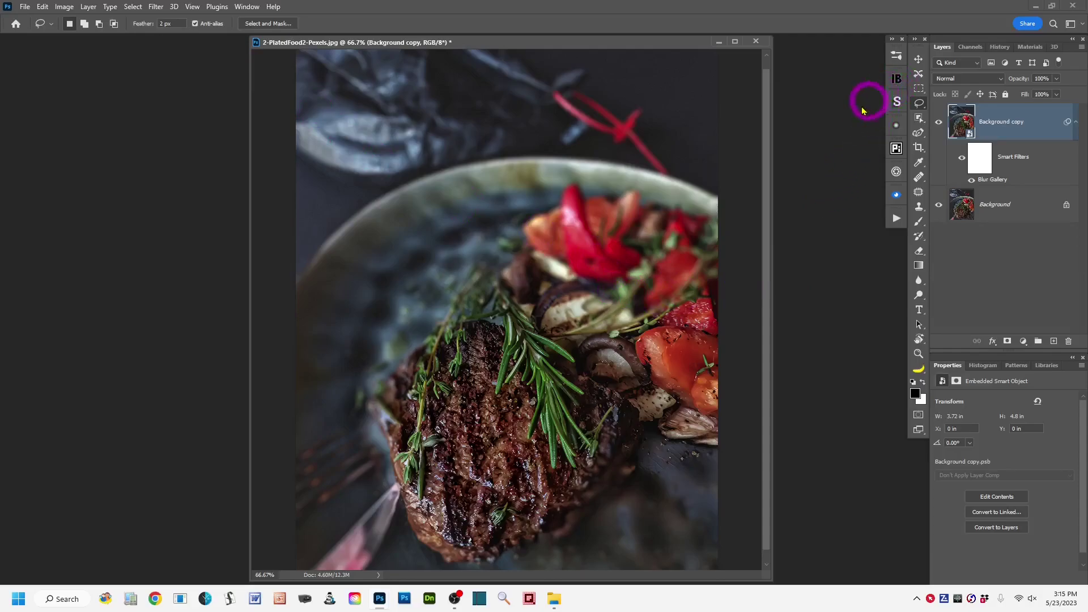
Step: View the Blur Mask 2 channel on its own, and compare the blurred photo with the original Background layer
left_click(970, 48)
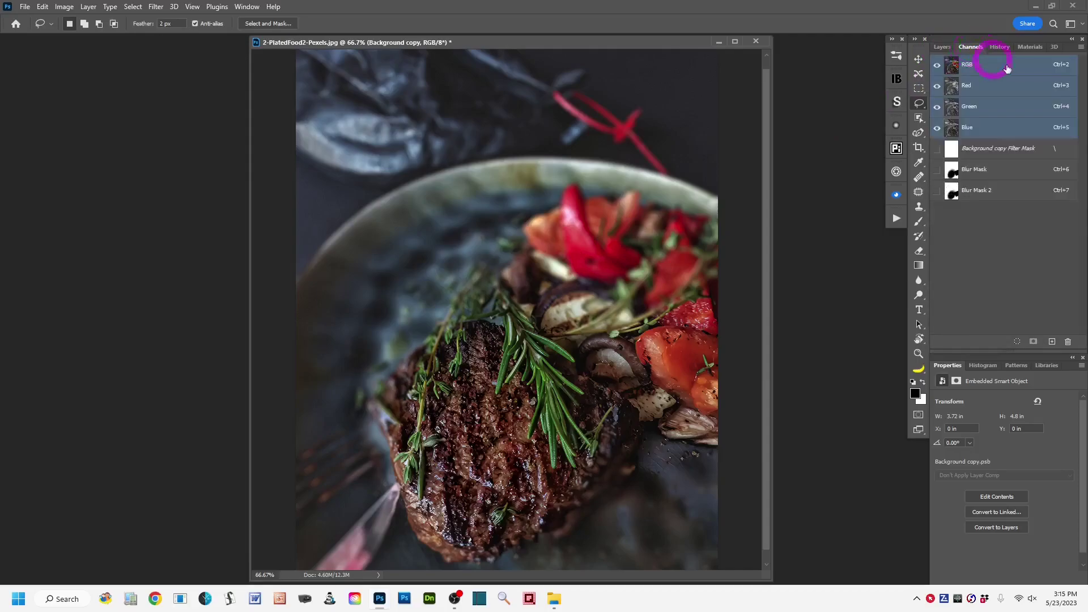
left_click(959, 195)
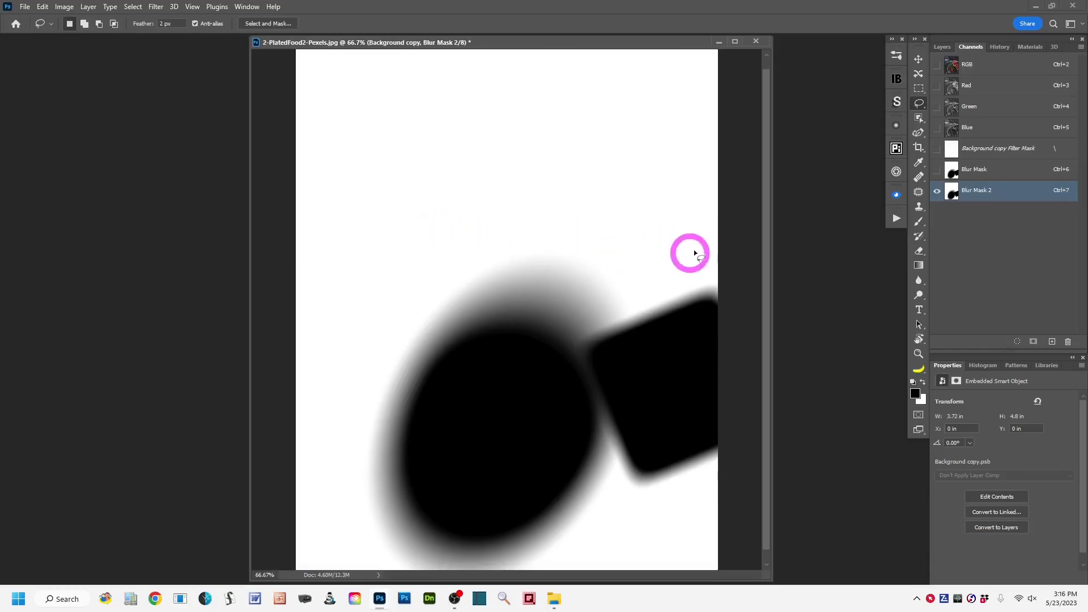
left_click(973, 64)
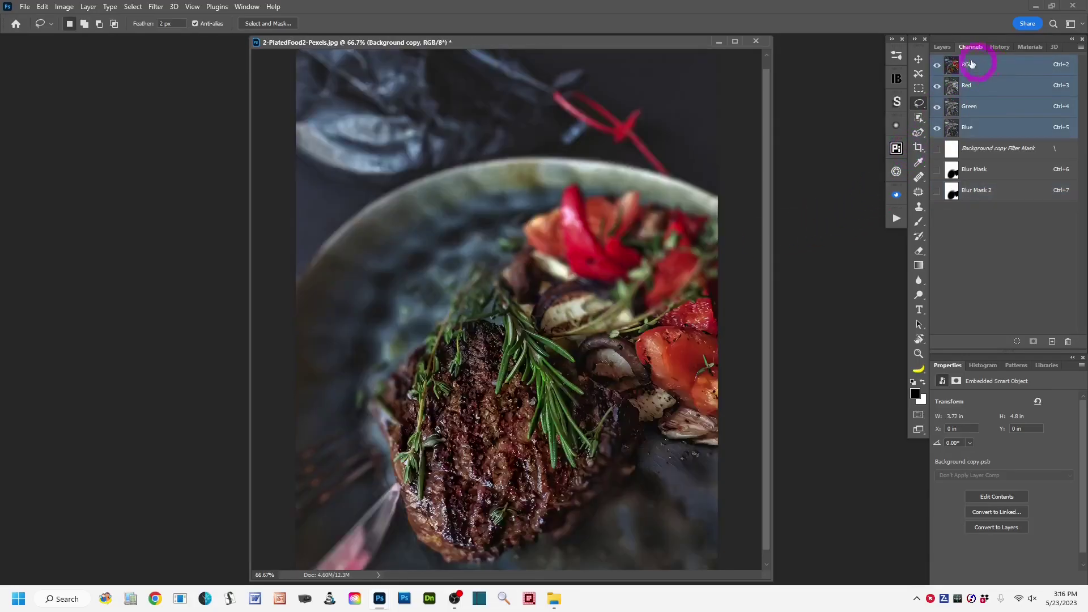
left_click(942, 47)
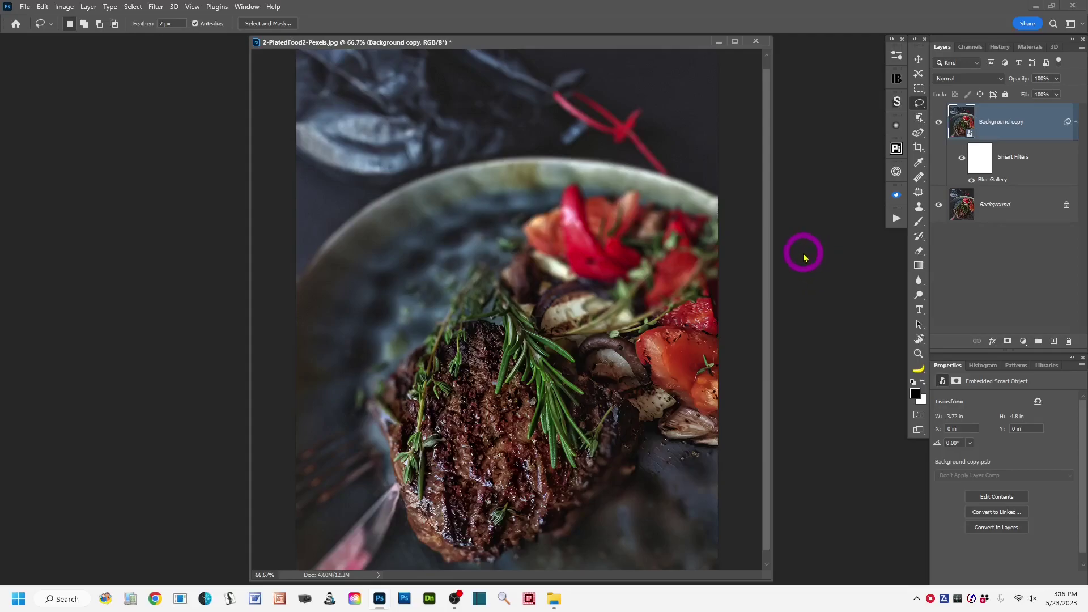
left_click(938, 207, "alt")
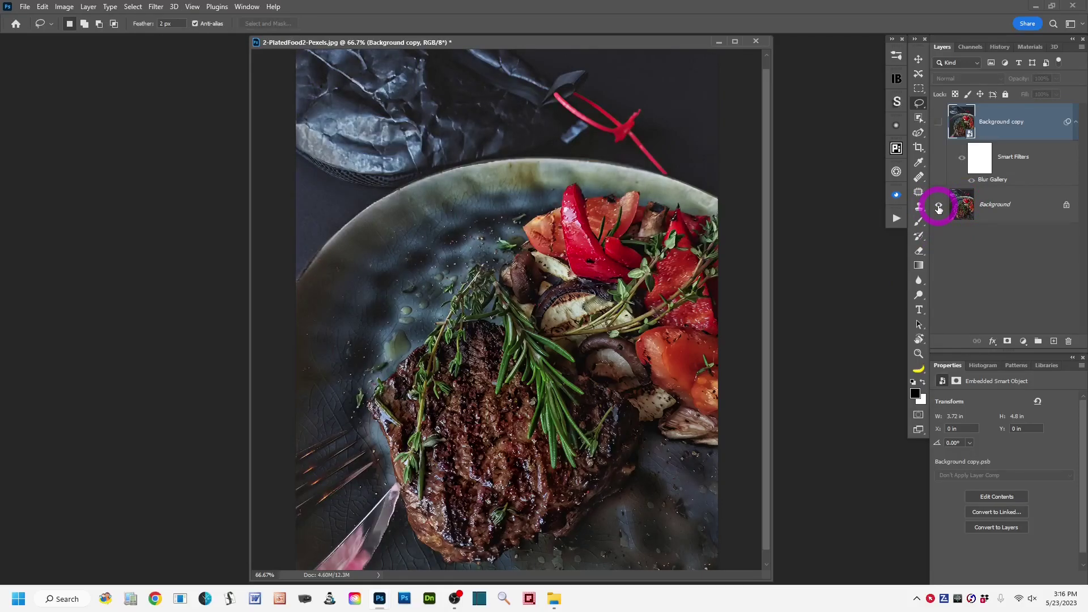
left_click(938, 206, "alt")
Step: Rename the Background copy layer as "Iris Blur - blur gallery"
double_click(993, 123)
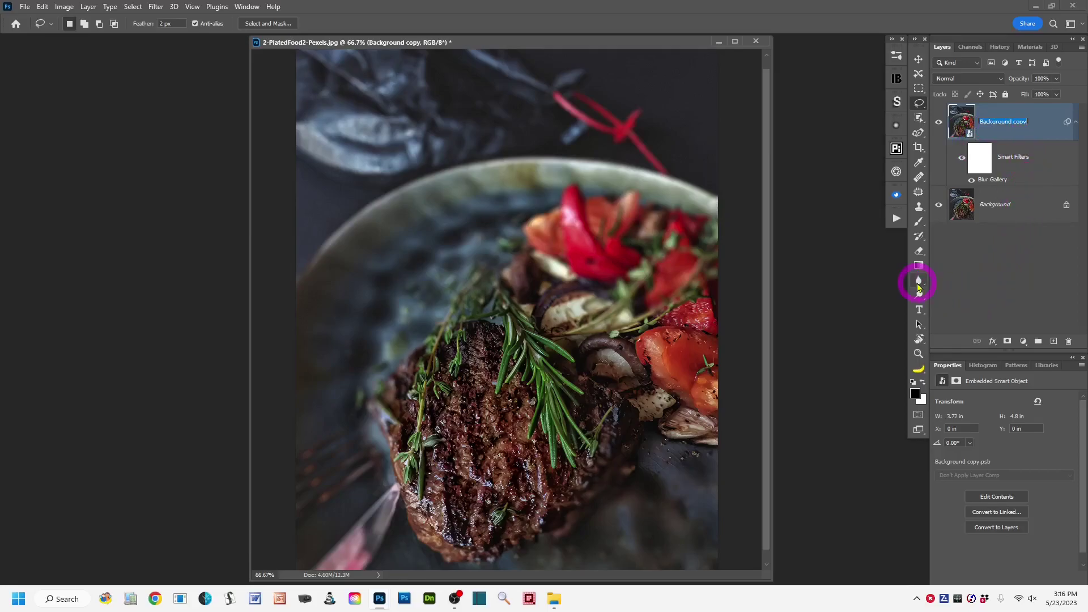
key("BackSpace")
type("r - blur gallery")
left_click(1040, 136)
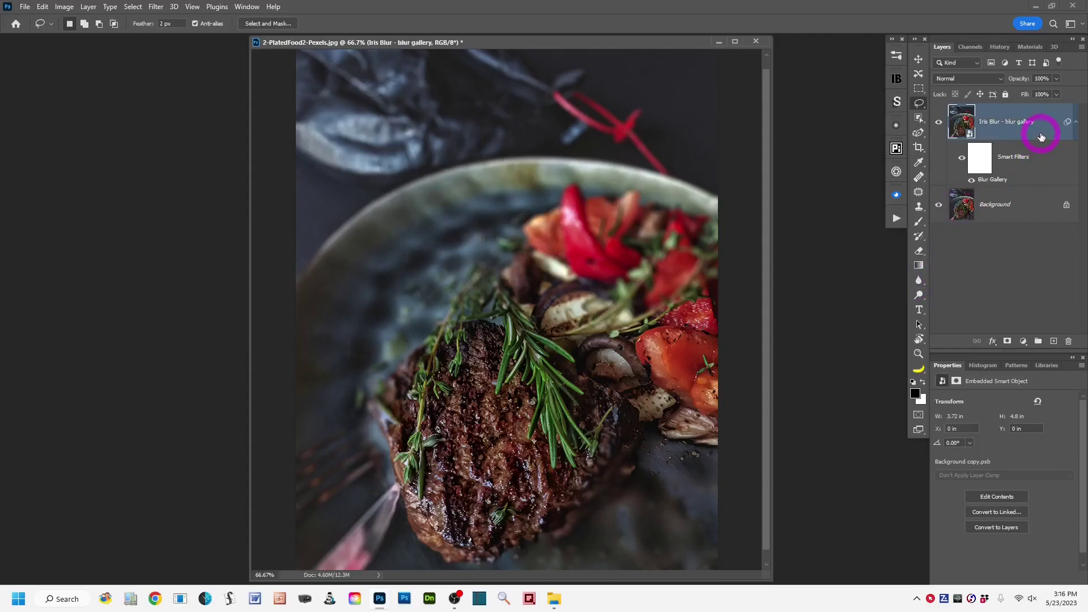